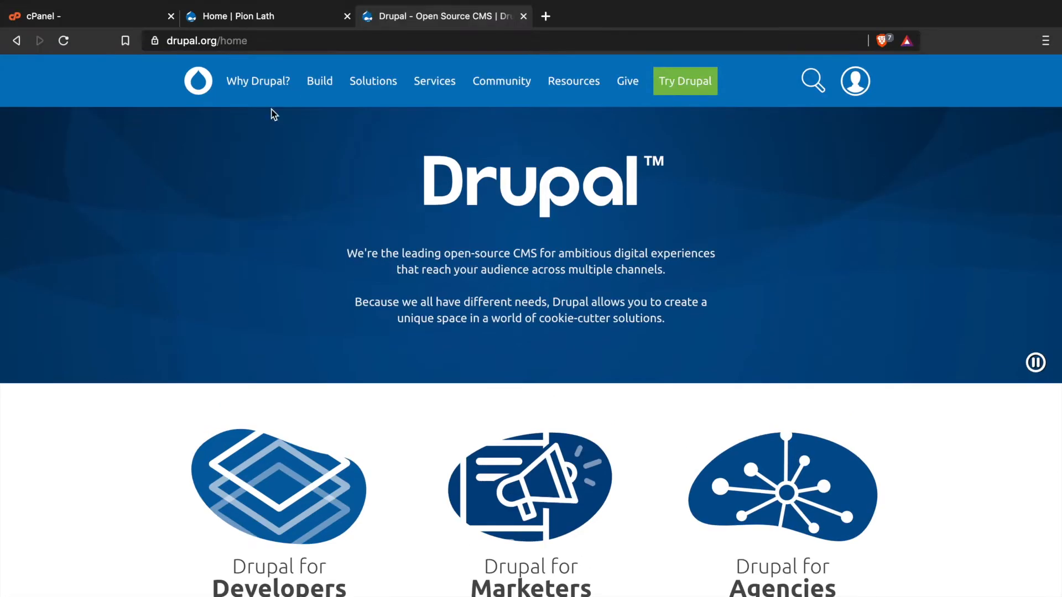
Switch to the Pion Lath site, view its My Schedule page and return to the home page.
left_click(271, 16)
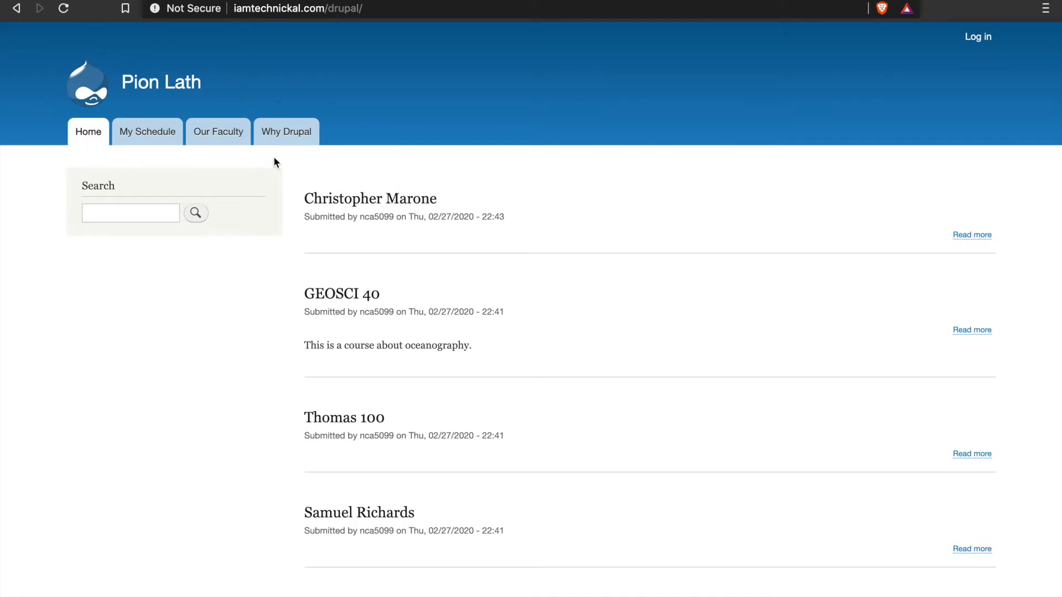
left_click(160, 139)
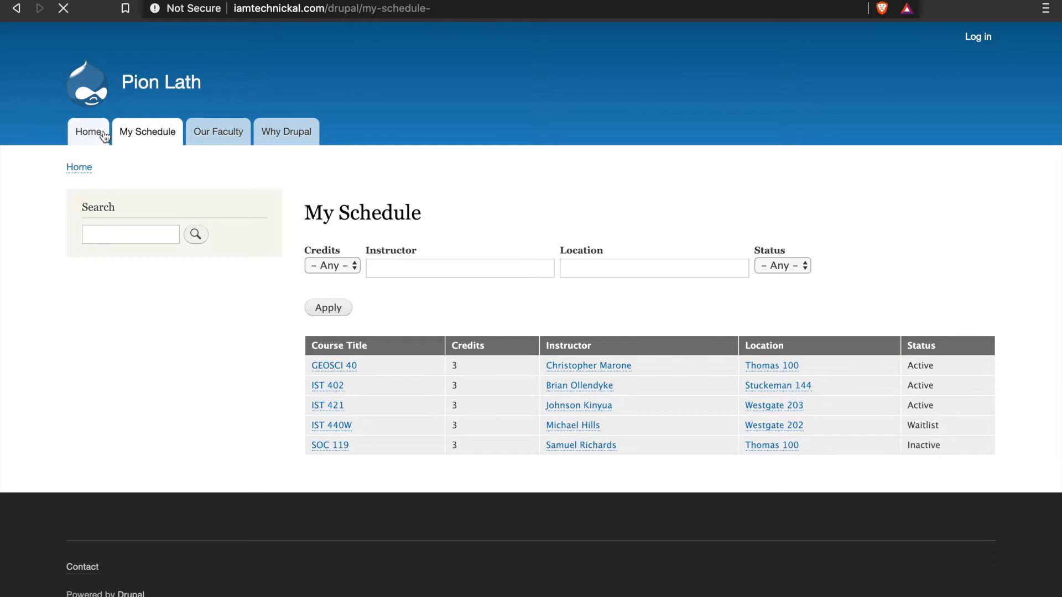
left_click(93, 137)
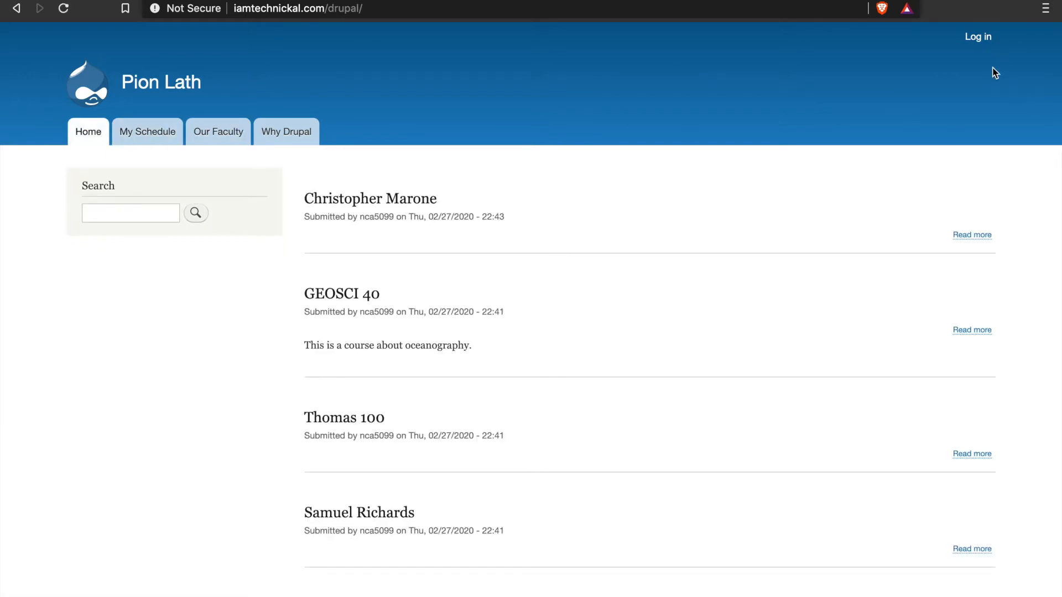
Log in to the Pion Lath site with the account username and password.
left_click(979, 46)
type("nca")
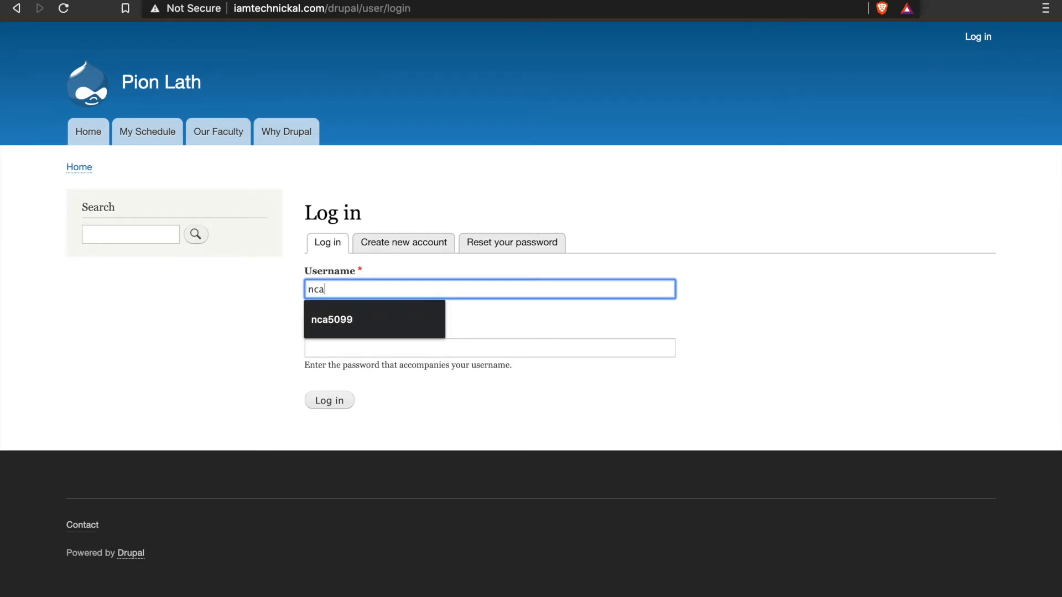
type("5099")
key("Tab")
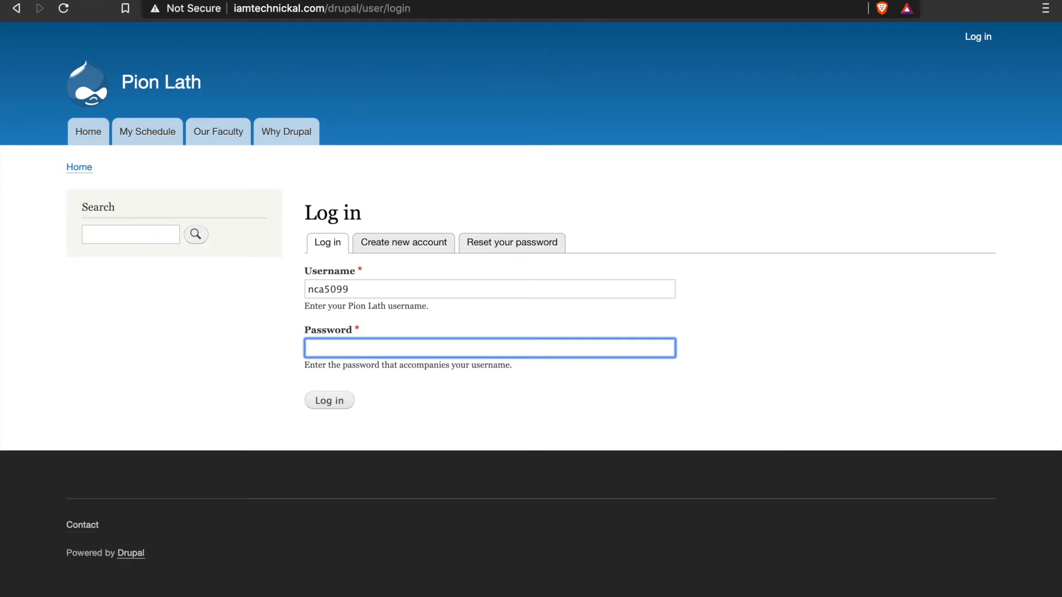
type("••••••••••••")
left_click(328, 404)
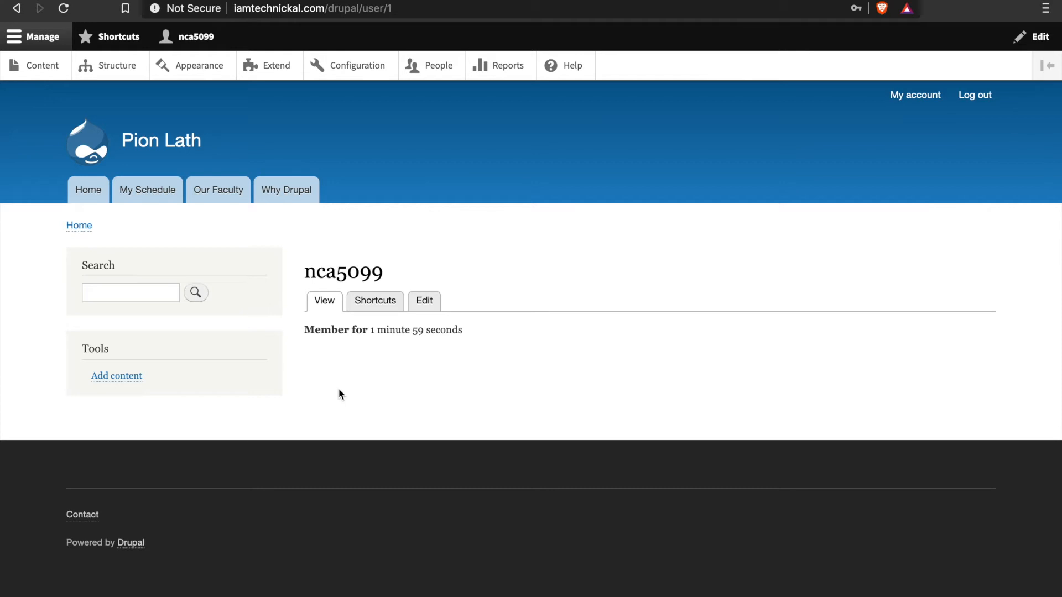
Review the site's content list and the content types offered for new content.
left_click(37, 77)
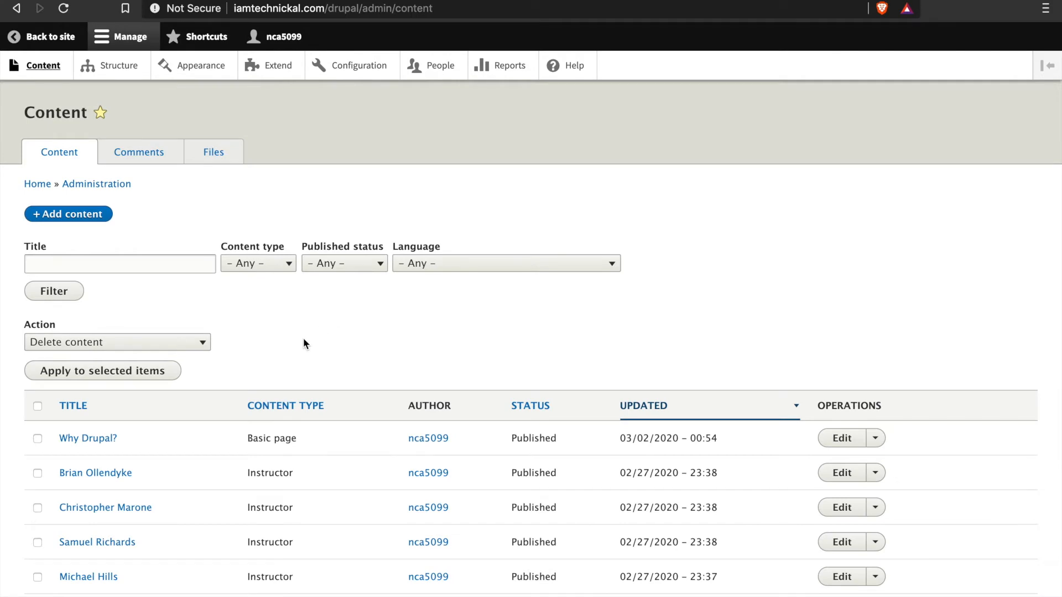
scroll(303, 340, "down", 8)
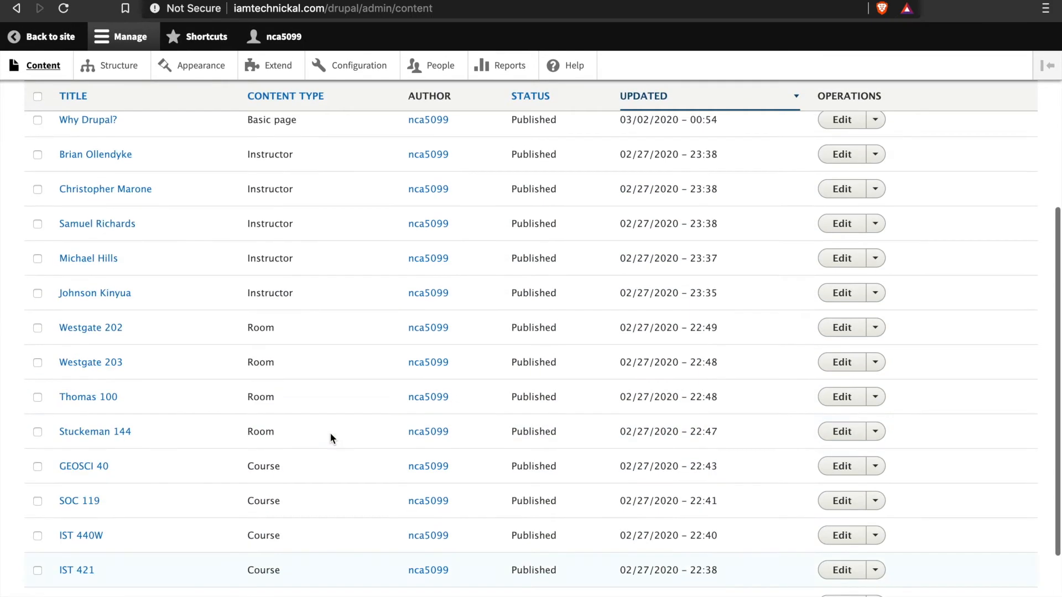
scroll(329, 434, "up", 6)
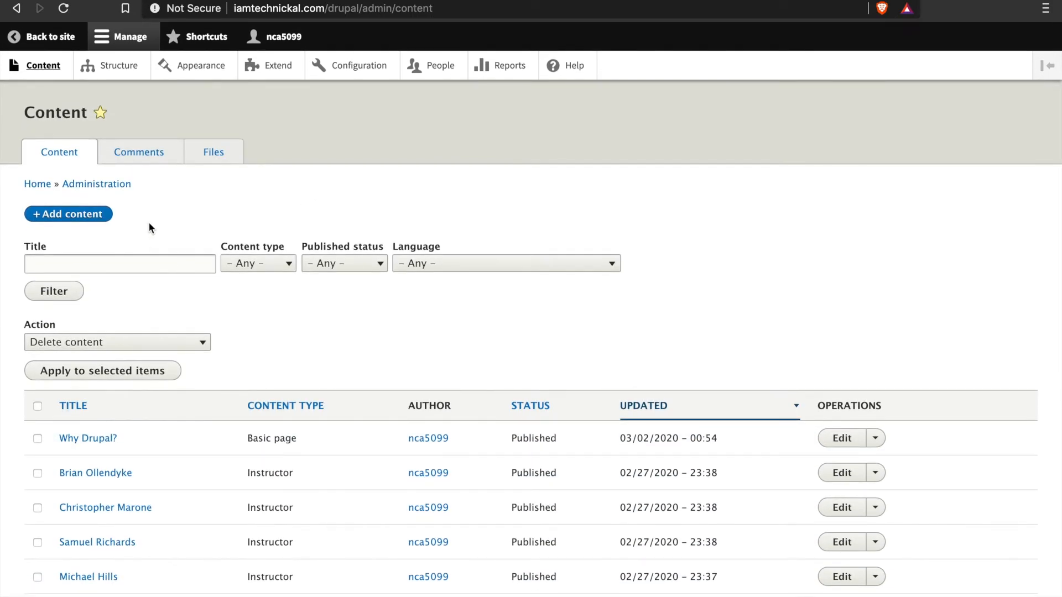
left_click(105, 215)
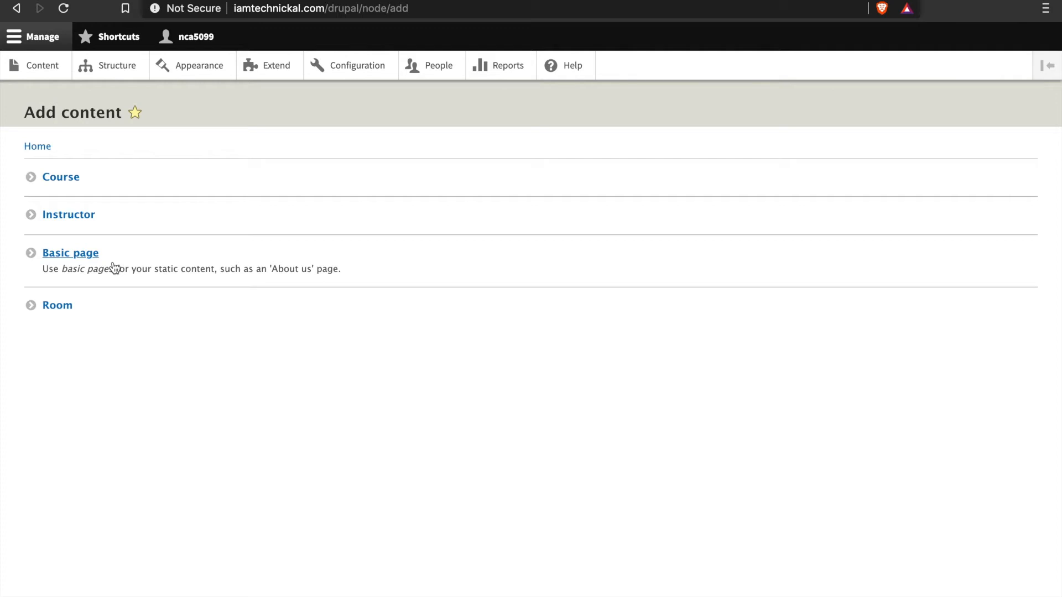
left_click(44, 74)
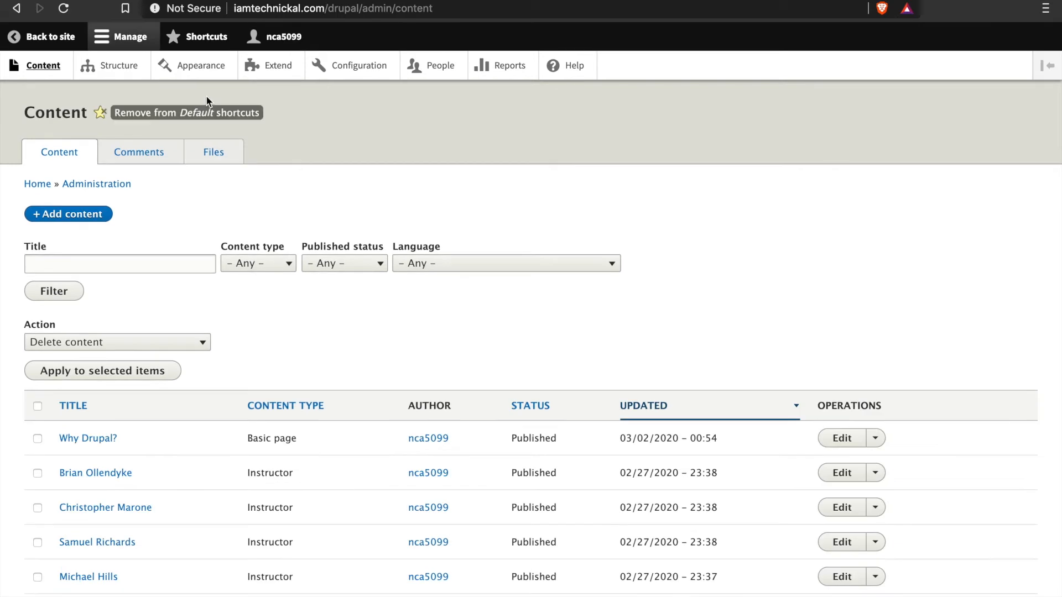
Start a new content type in the site structure and name it Major.
left_click(128, 77)
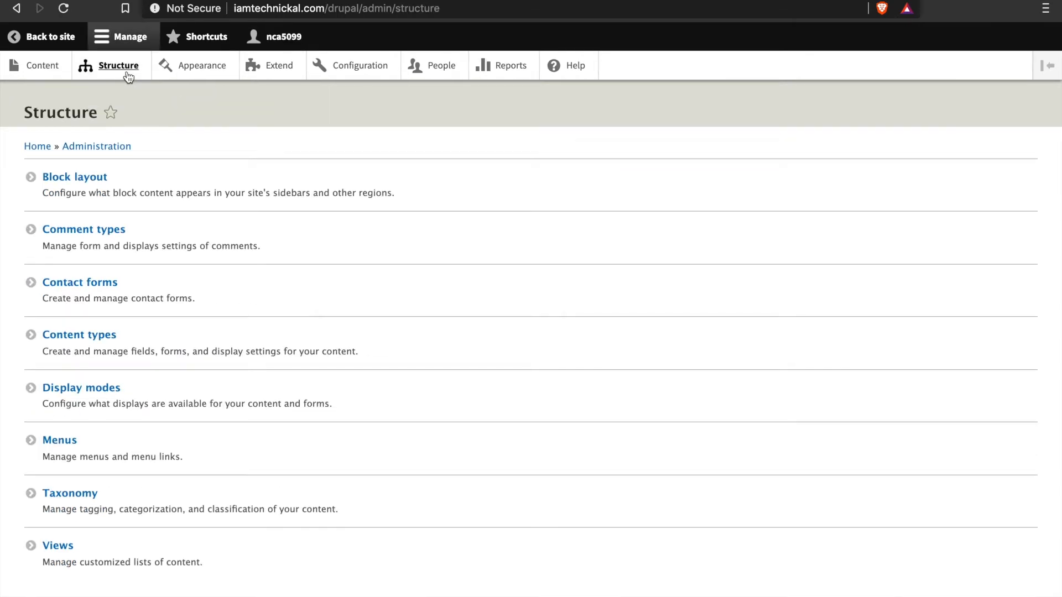
left_click(101, 336)
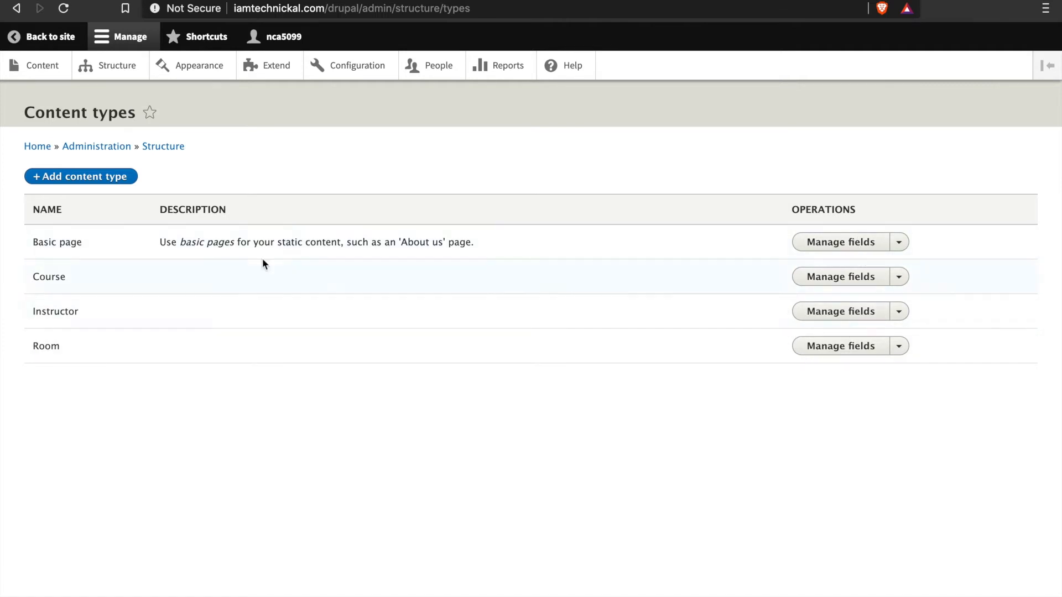
left_click(103, 179)
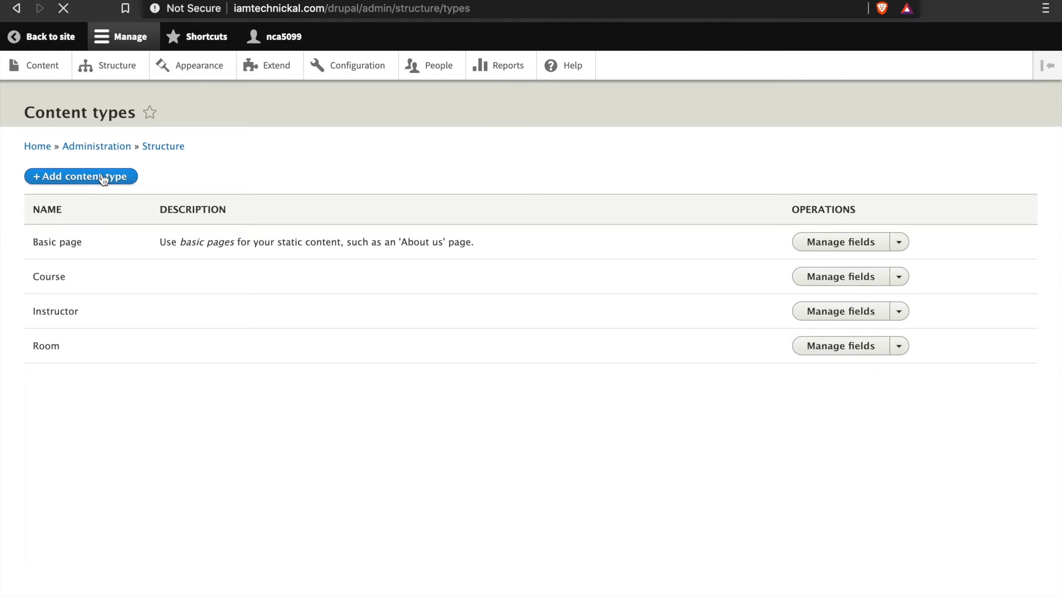
left_click(121, 205)
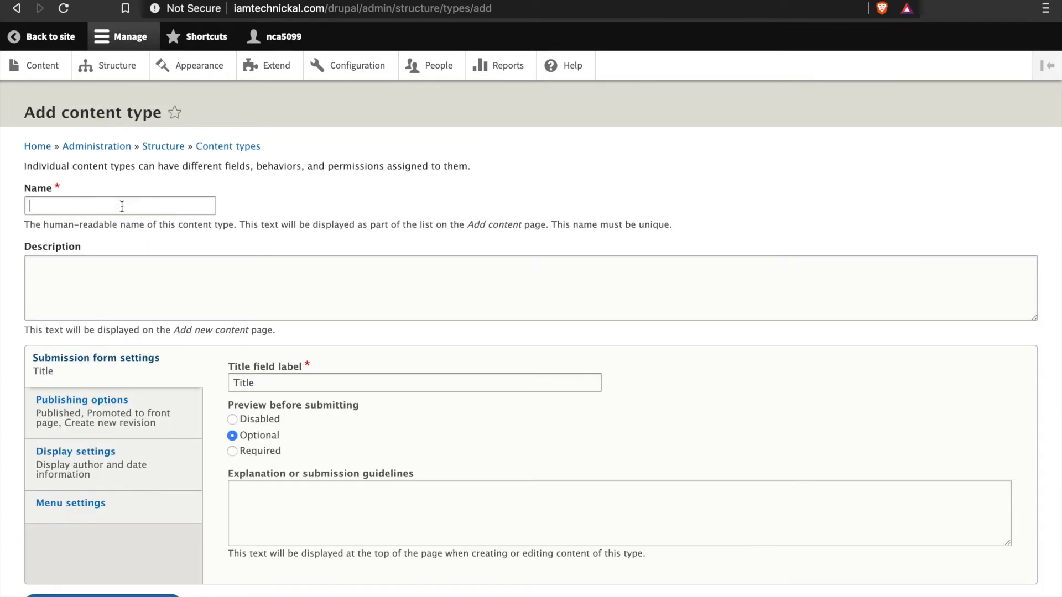
left_click(287, 198)
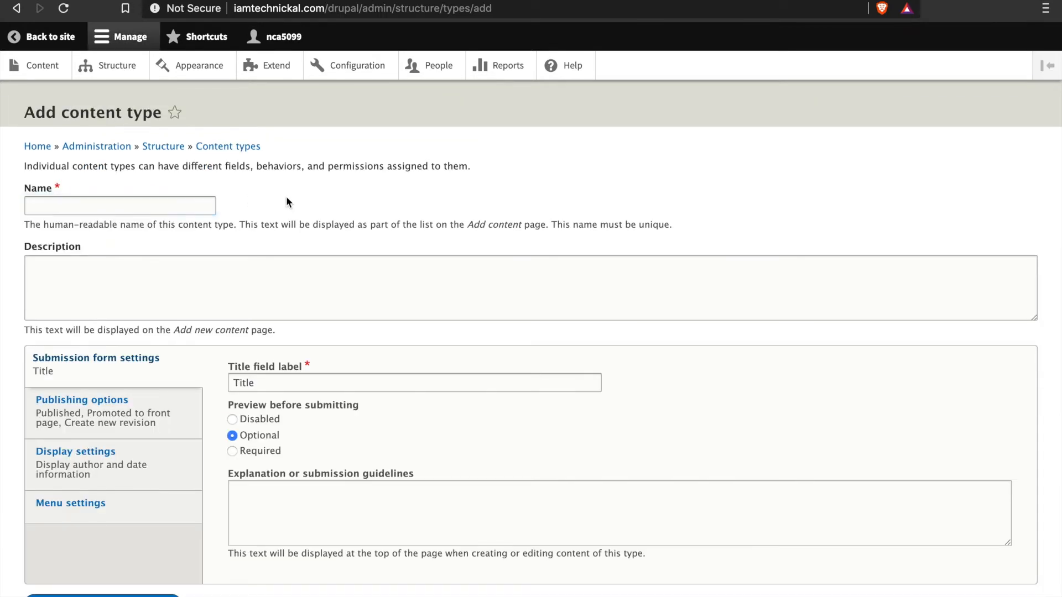
left_click(198, 210)
type("Ma")
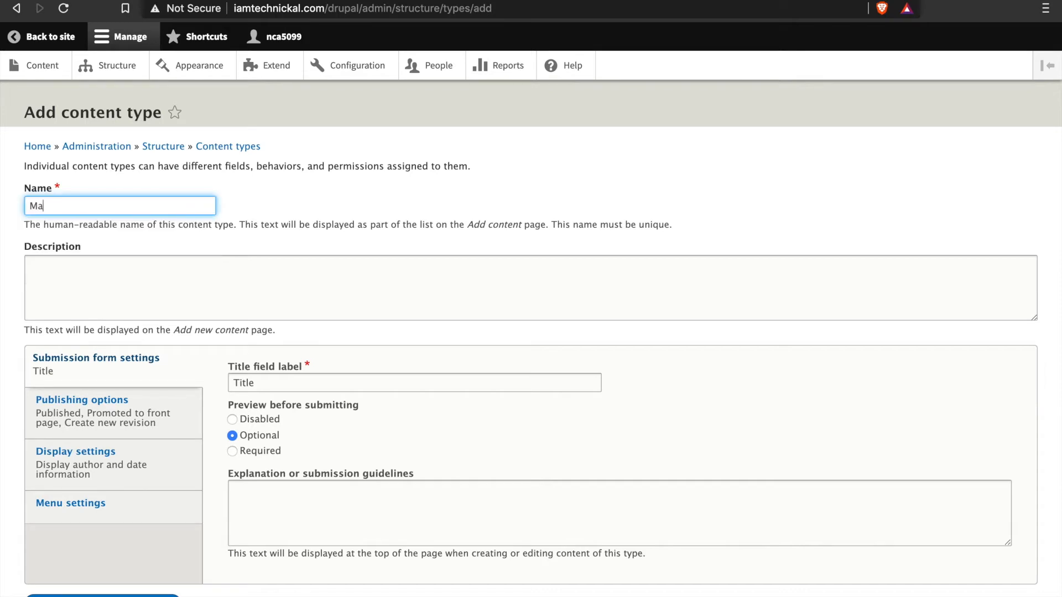
type("jor")
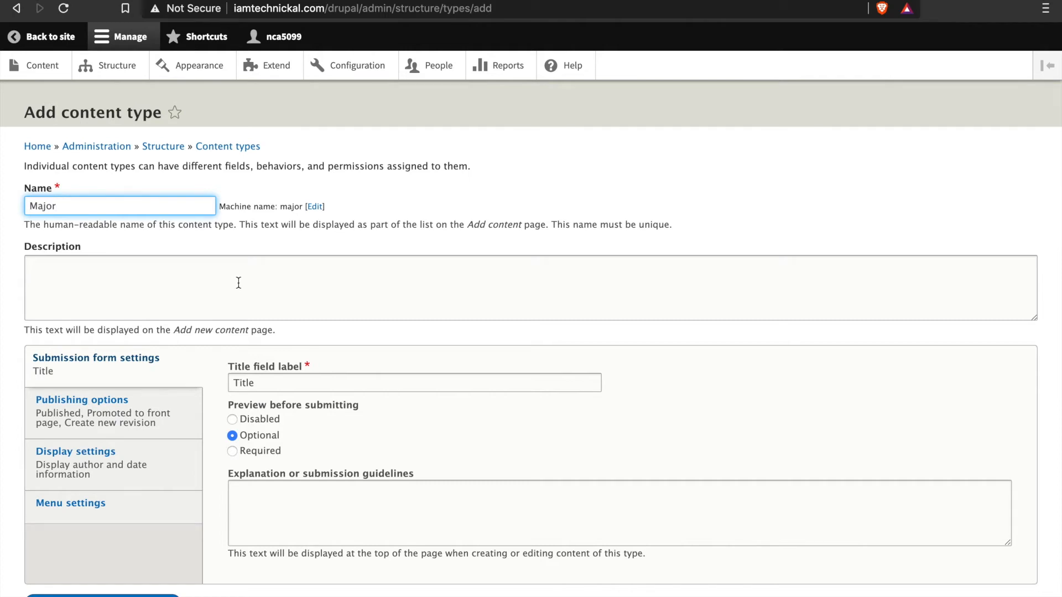
Set the new content type's title field label to Major and save it, continuing to its fields.
left_click(292, 278)
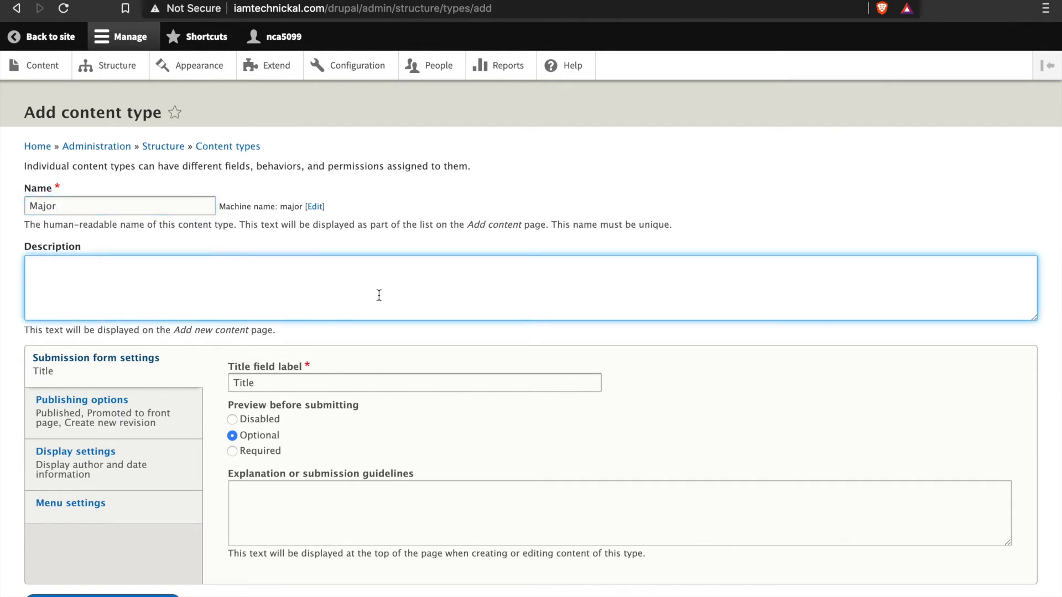
scroll(382, 296, "down", 1)
left_click_drag(380, 356, 156, 305)
type("Major")
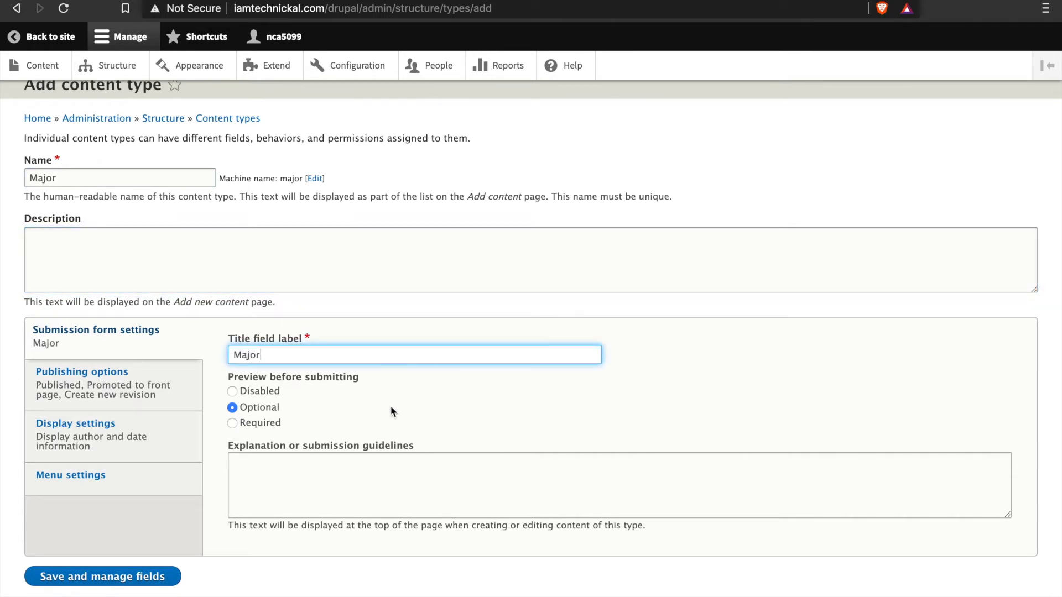
scroll(364, 425, "down", 1)
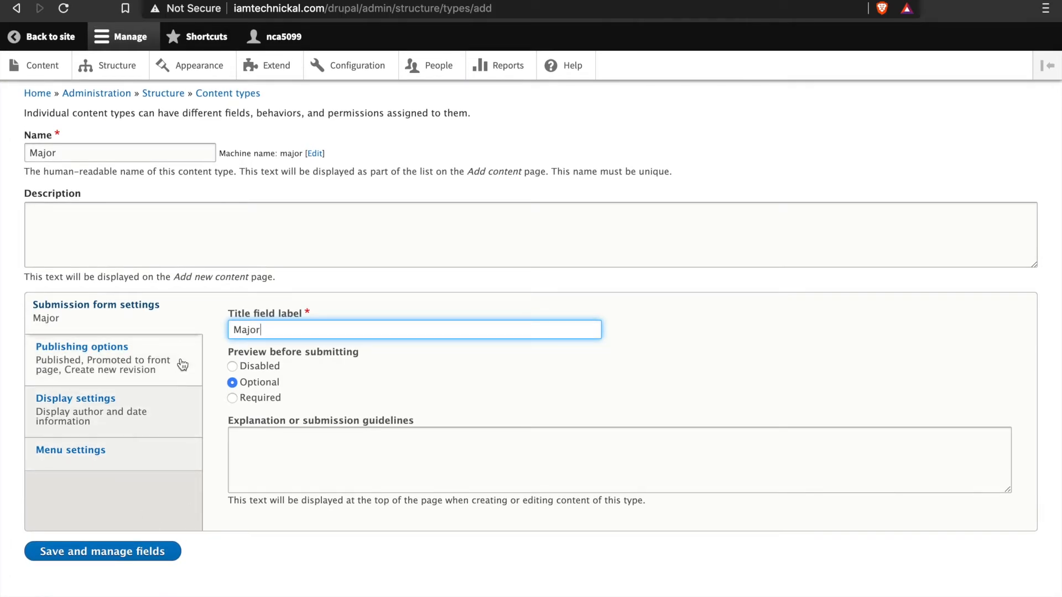
scroll(646, 355, "up", 2)
scroll(514, 368, "down", 2)
left_click(151, 553)
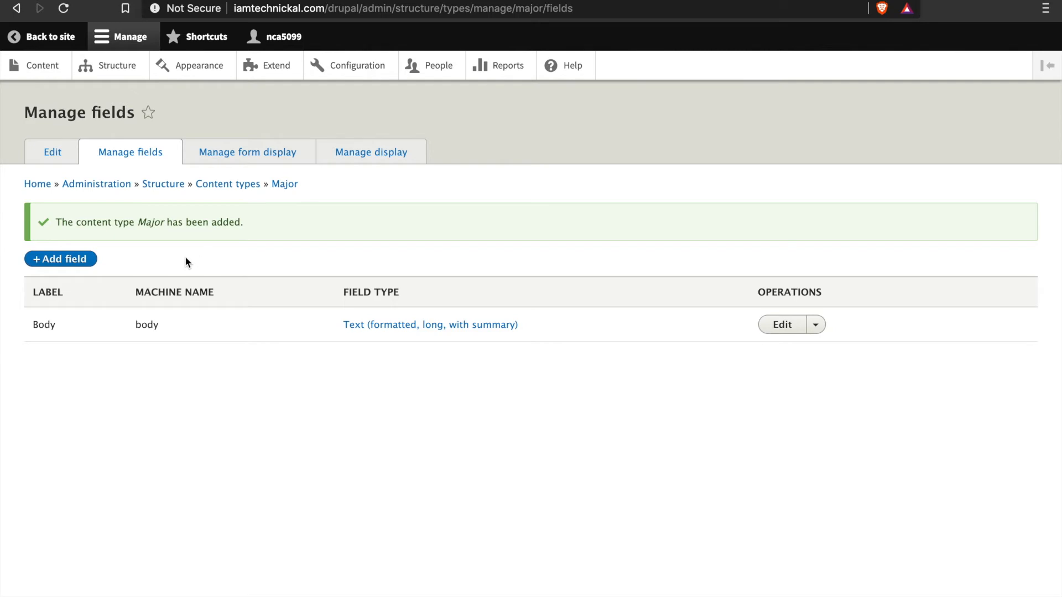
Add a new Text (formatted) field labelled Building to the Major content type.
left_click(87, 259)
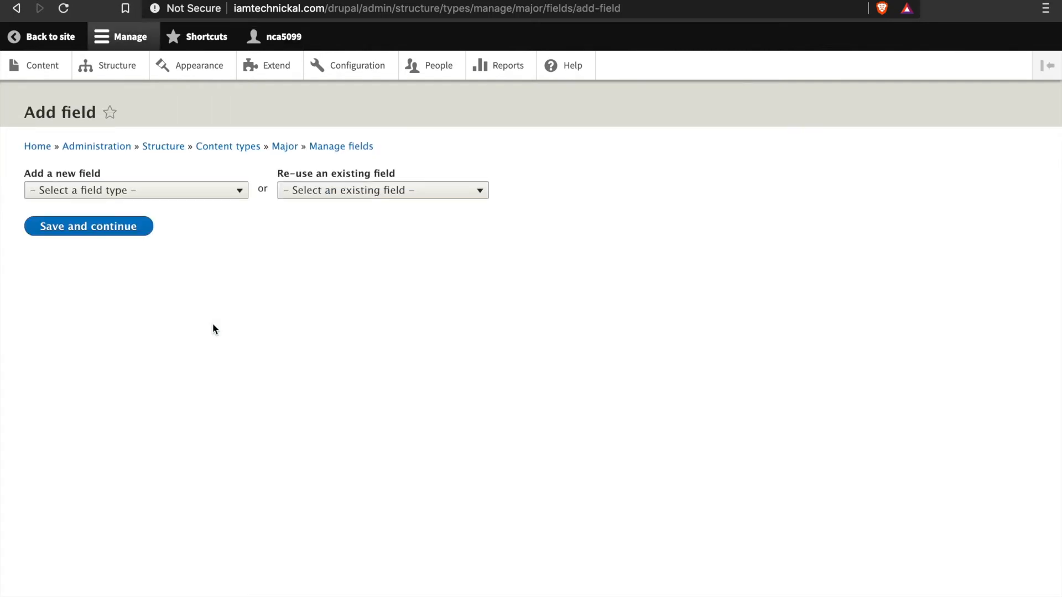
left_click(172, 194)
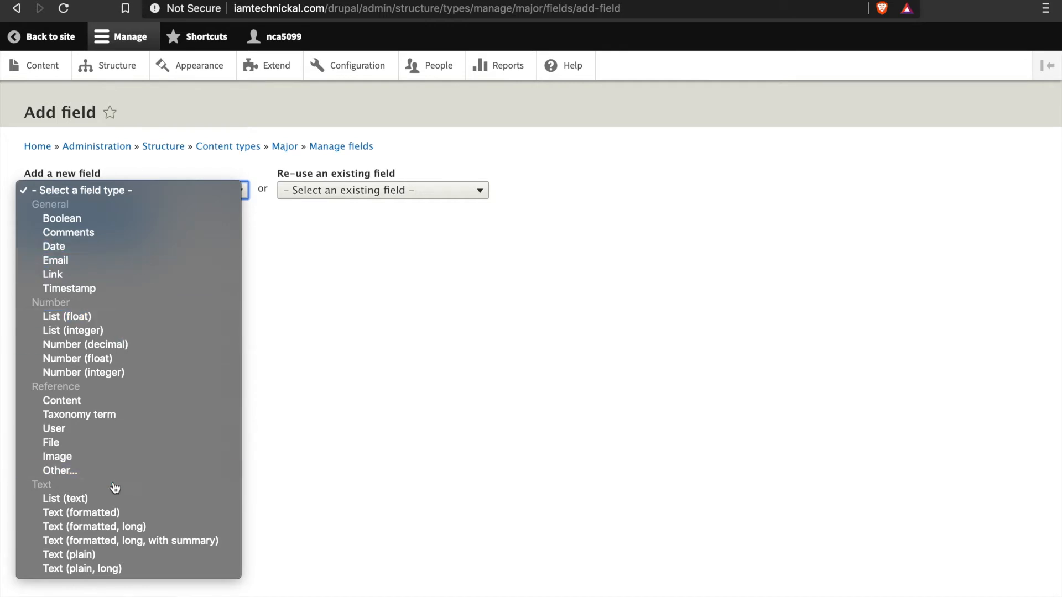
left_click(148, 518)
left_click(115, 238)
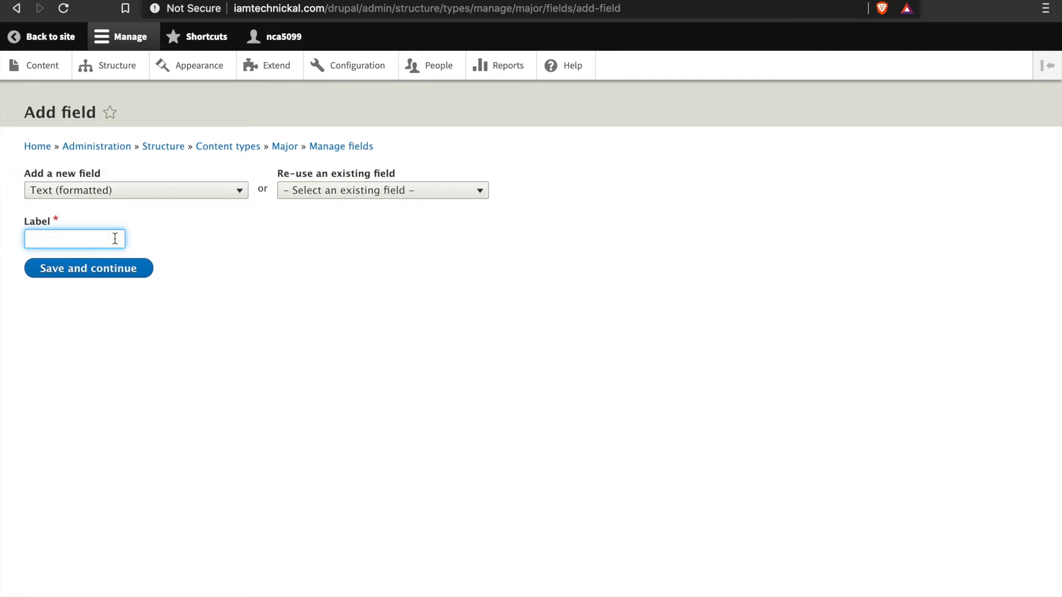
type("Building")
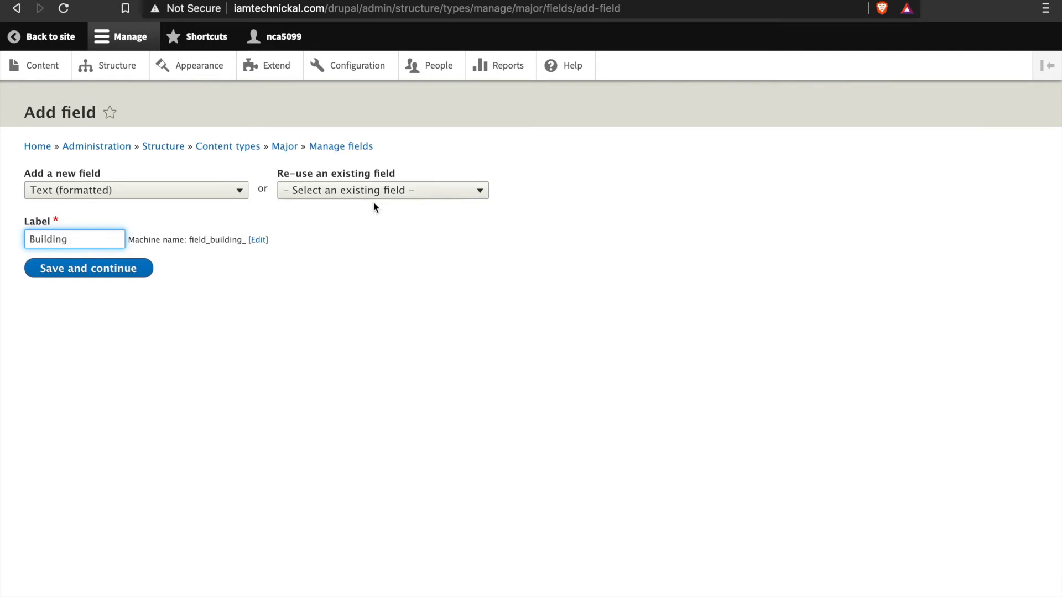
left_click(392, 196)
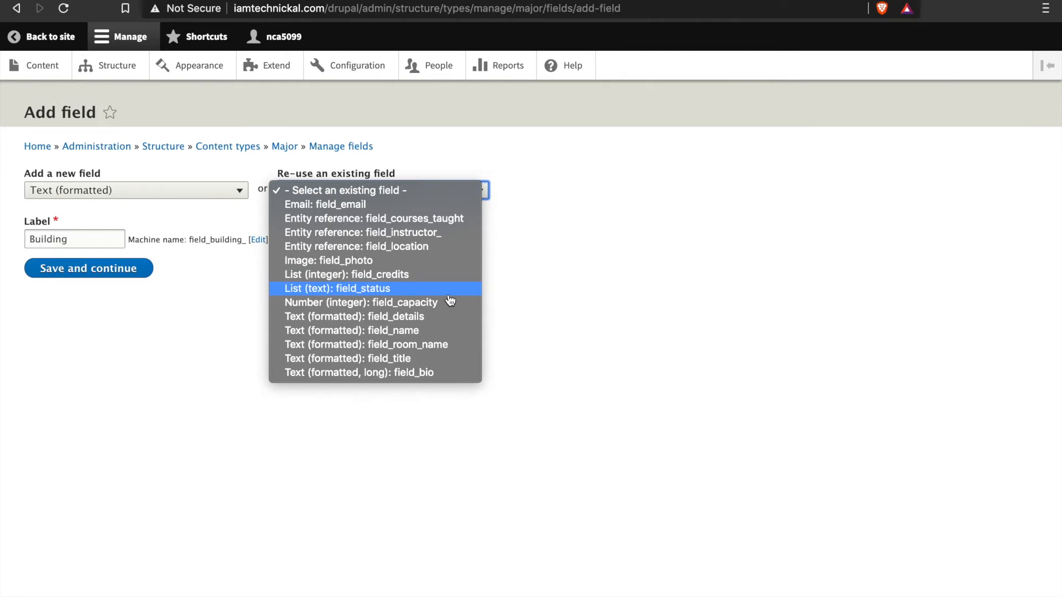
left_click(574, 277)
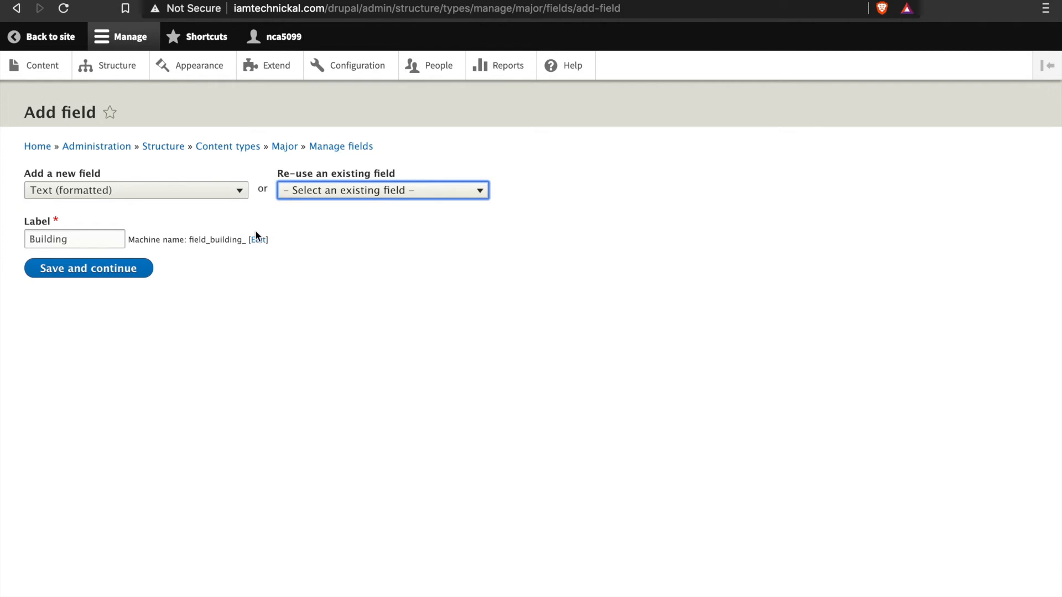
left_click(135, 275)
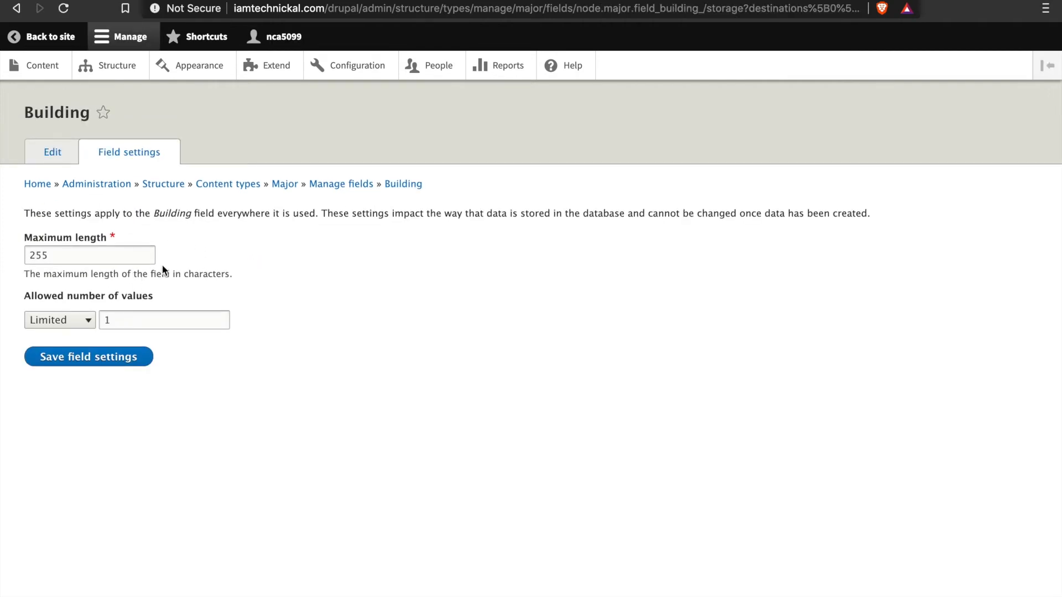
Accept the Building field's storage settings, mark the field as required and save its configuration.
left_click(108, 365)
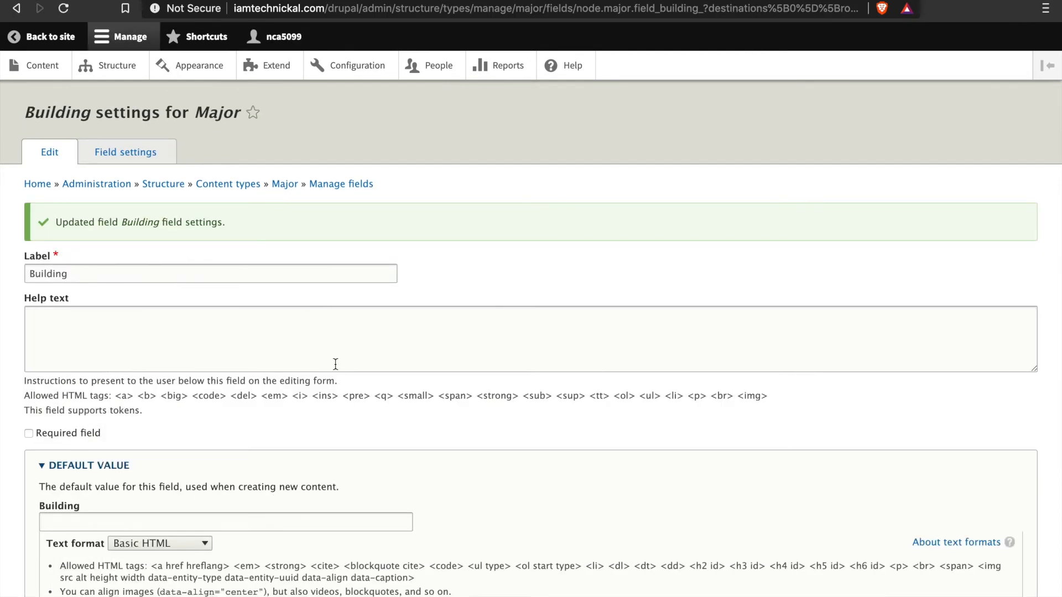
scroll(351, 392, "down", 2)
left_click(29, 335)
scroll(214, 327, "down", 1)
scroll(361, 301, "up", 2)
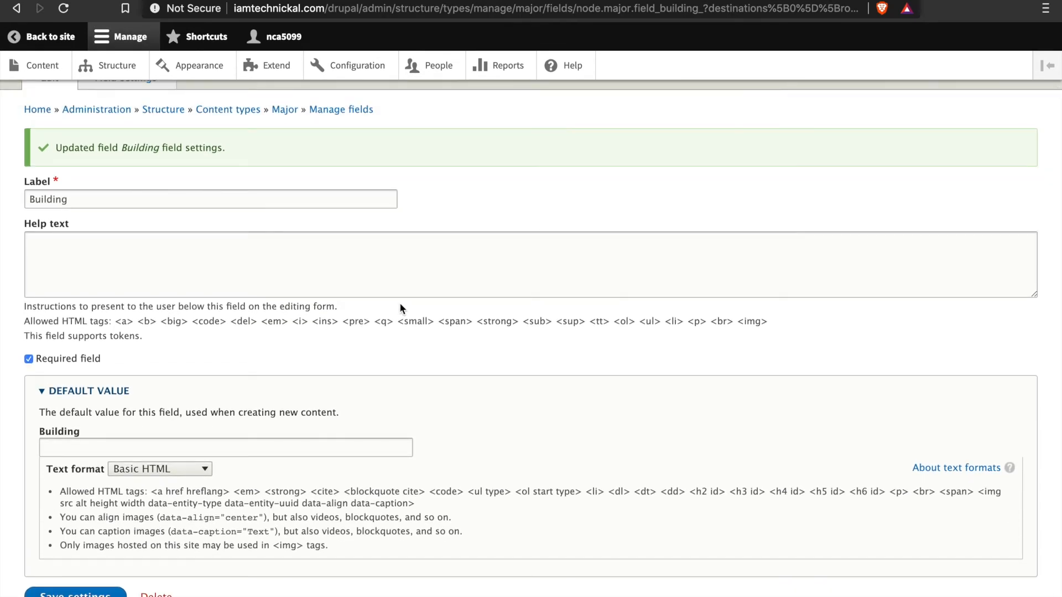
scroll(426, 327, "down", 1)
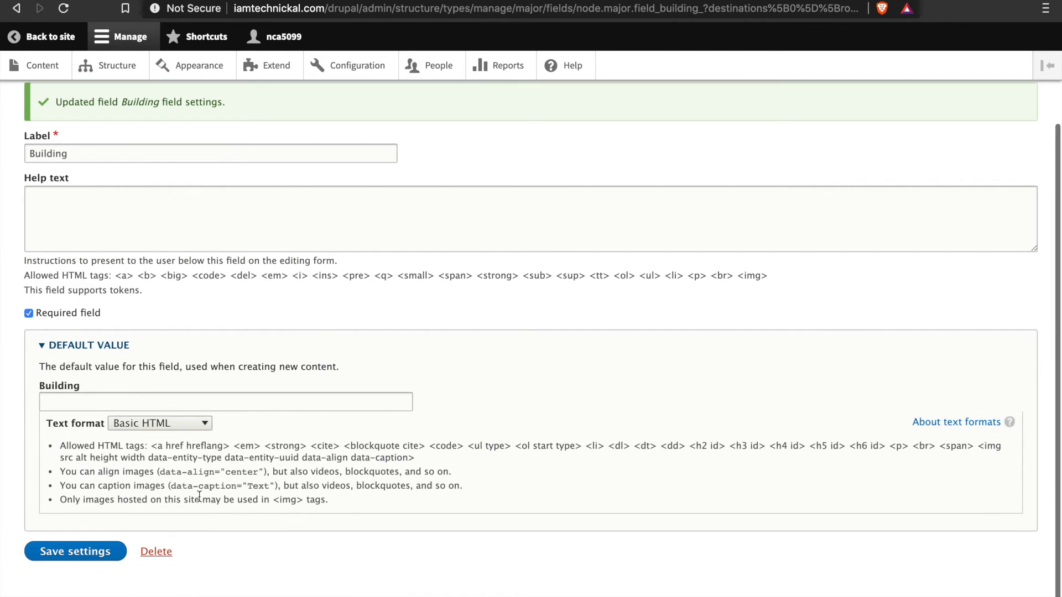
left_click(104, 553)
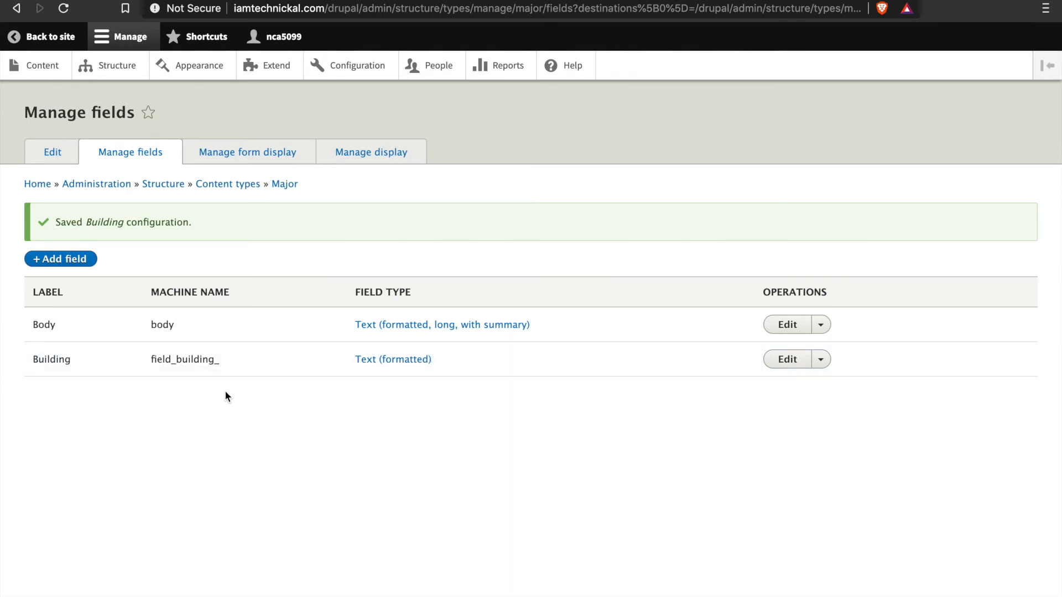
Add the existing entity reference field field_instructor_ to the Major content type with the label Major Instructor.
left_click(83, 266)
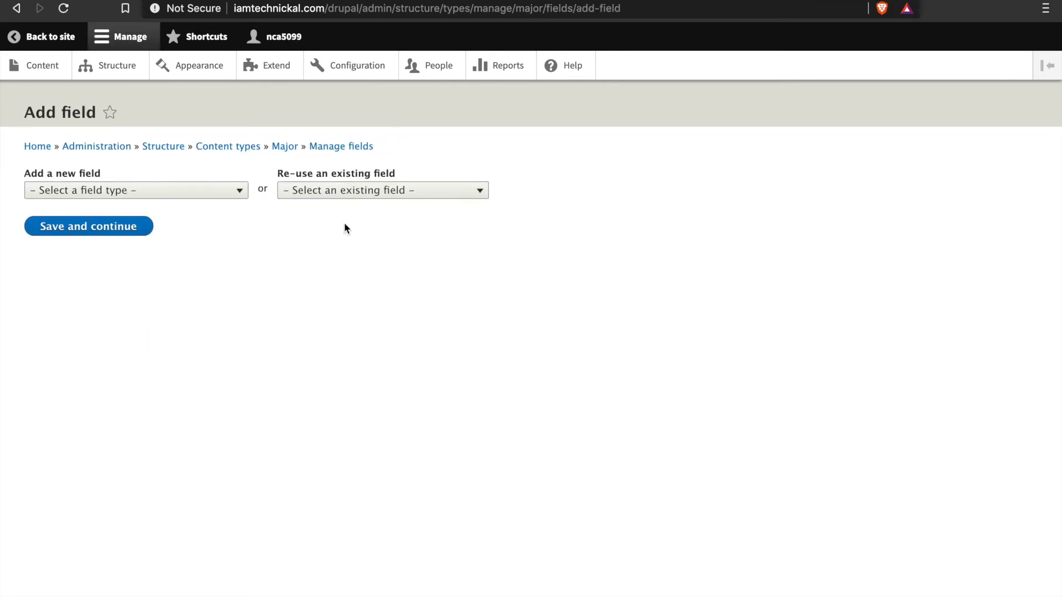
left_click(344, 199)
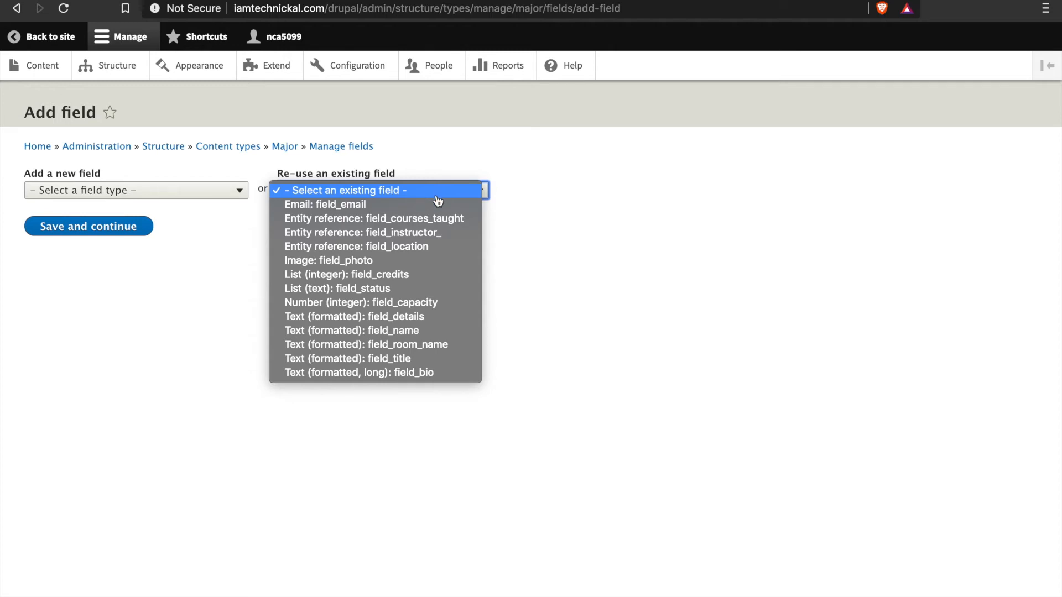
left_click(451, 237)
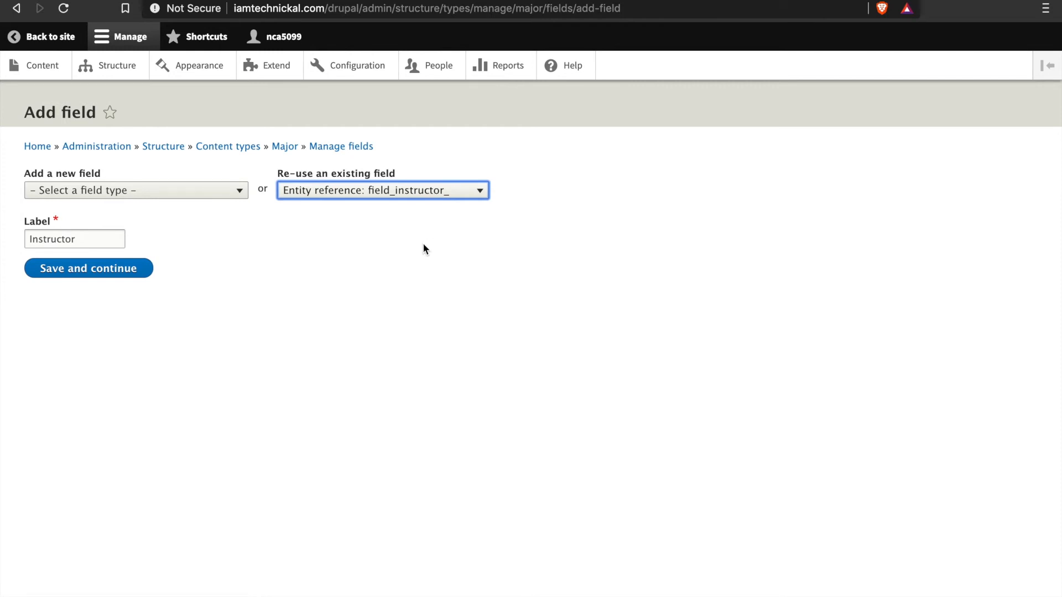
left_click(25, 239)
type("Major")
left_click(131, 269)
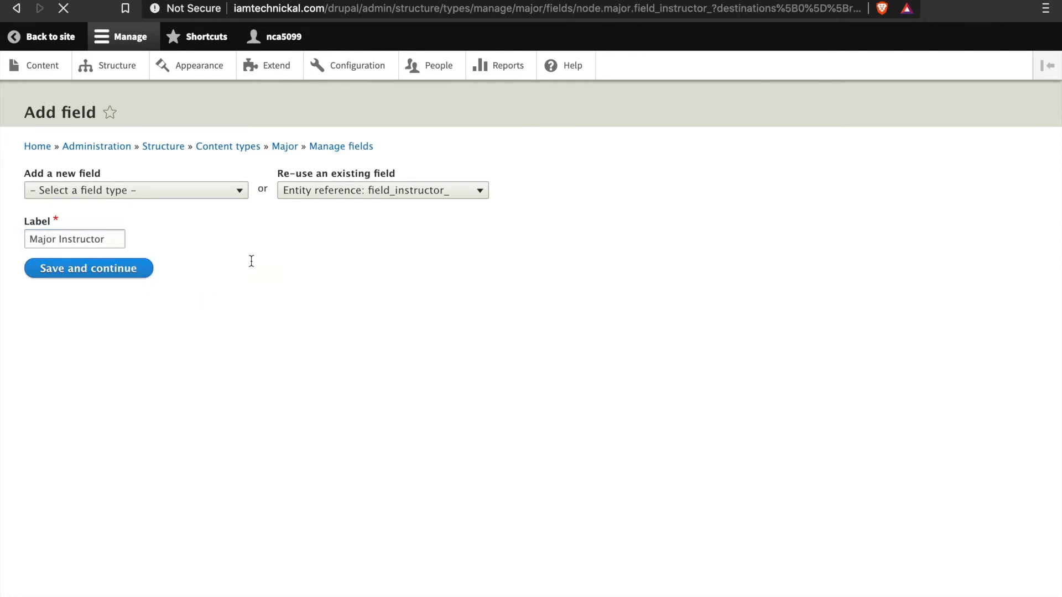
Mark the Major Instructor field as required.
scroll(236, 347, "down", 2)
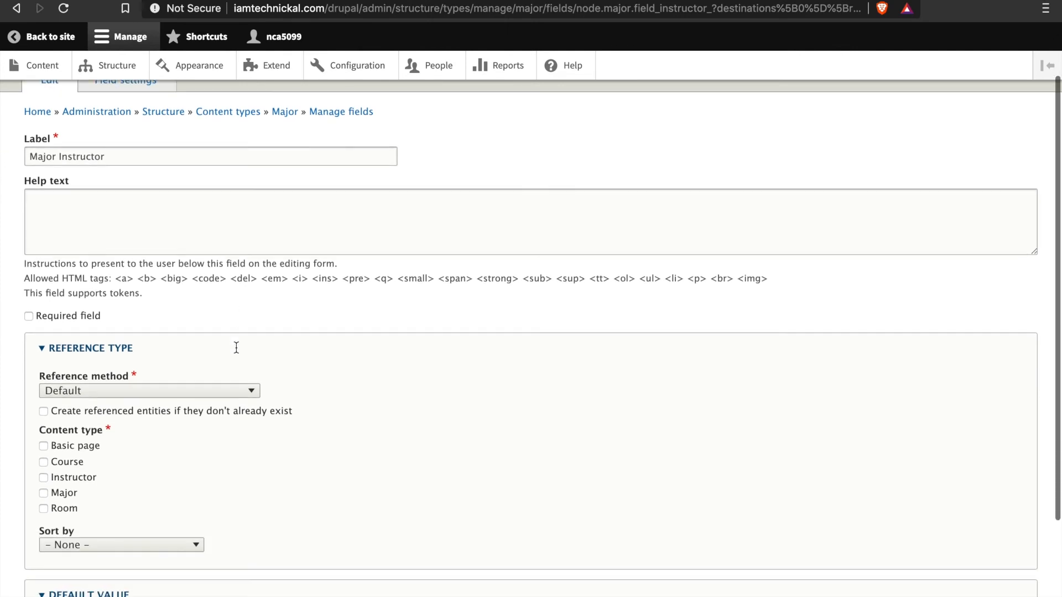
left_click(28, 317)
scroll(303, 362, "down", 3)
left_click(236, 300)
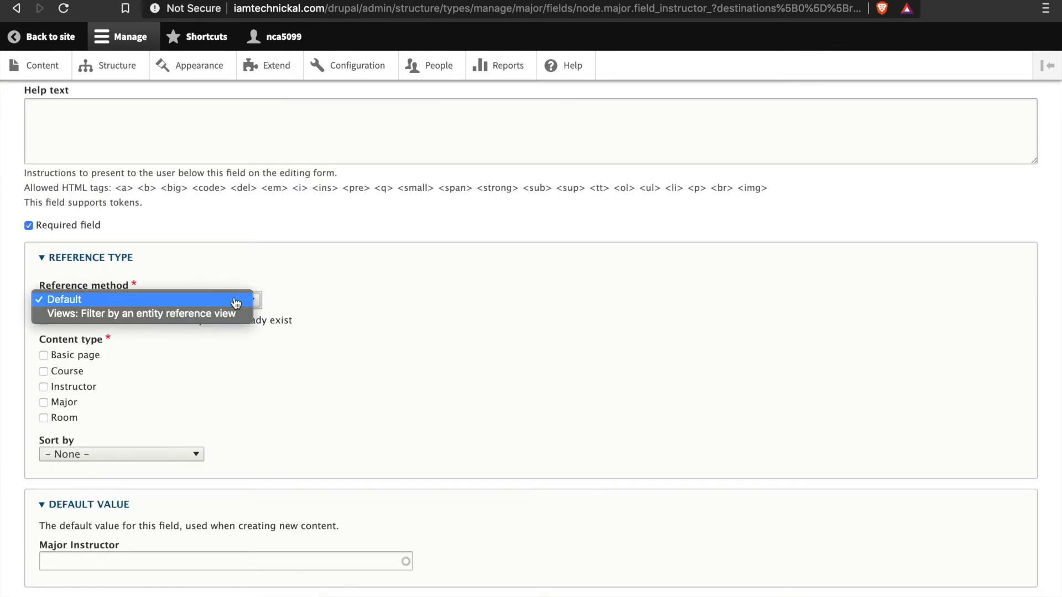
left_click(236, 315)
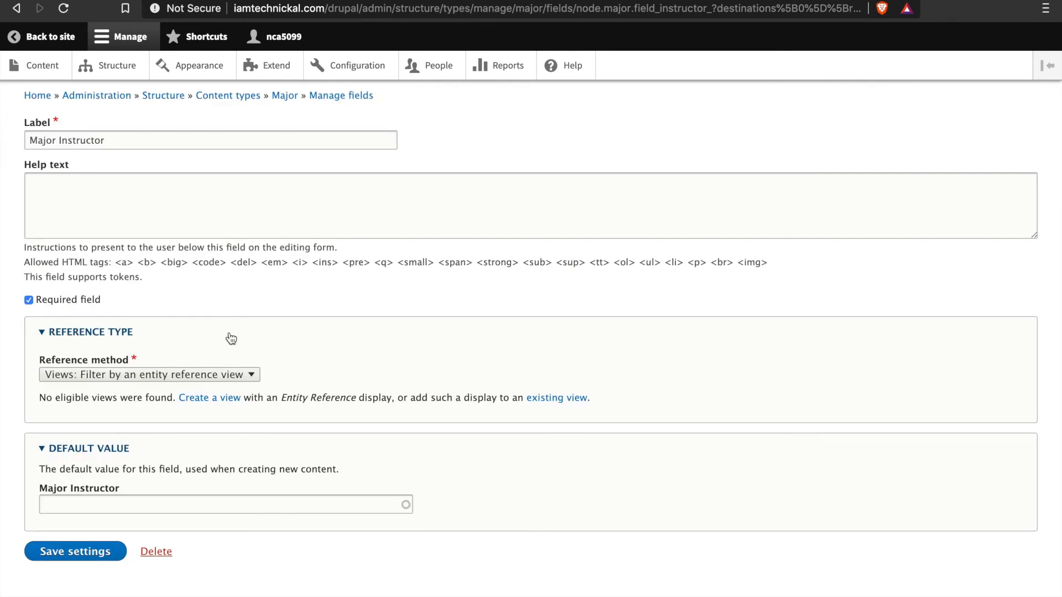
left_click(235, 377)
left_click(238, 359)
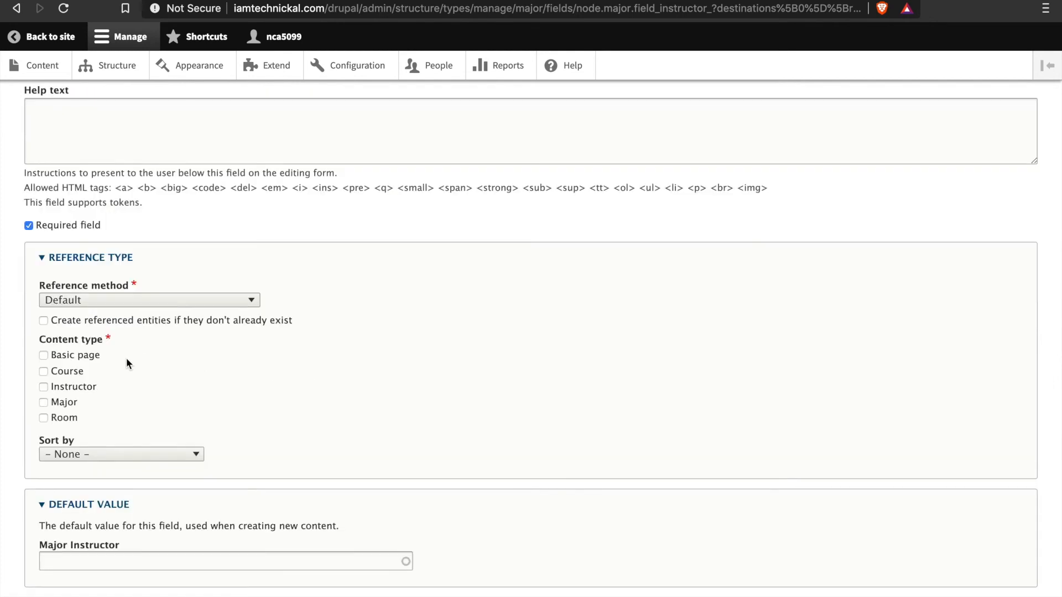
Restrict the Major Instructor reference to the Instructor content type, clear its default value and save the field settings.
left_click(43, 387)
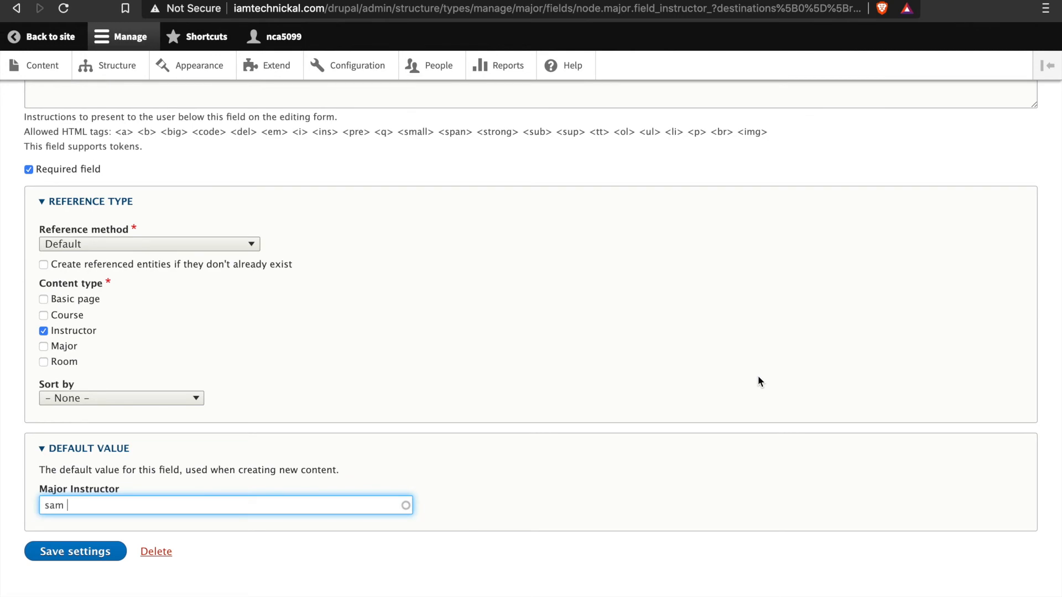
key("BackSpace")
key("BackSpace")
key("BackSpace")
left_click(98, 553)
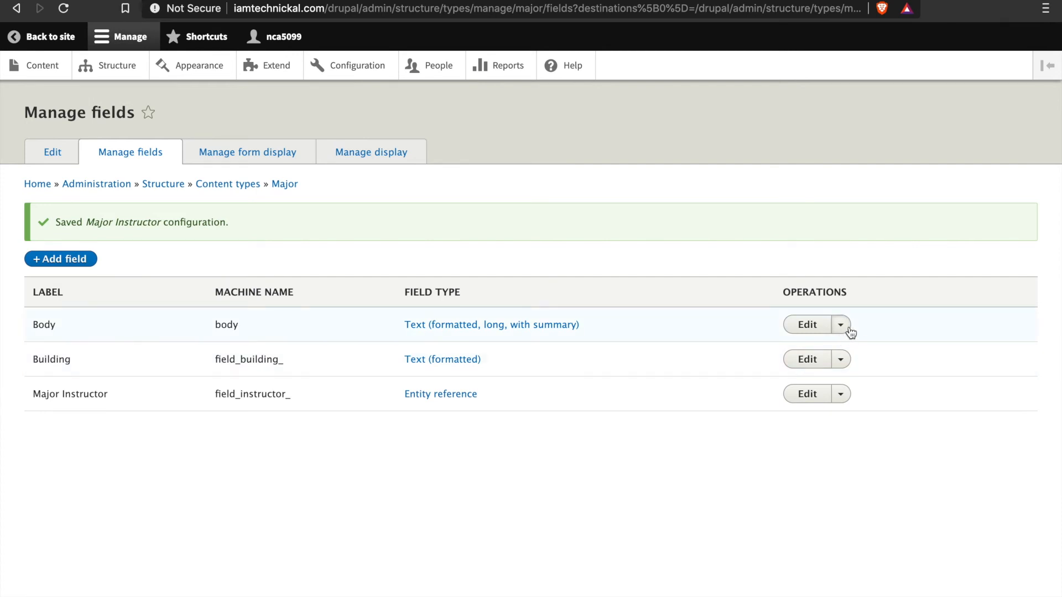
Delete the Body field from the Major content type and confirm the deletion.
left_click(840, 326)
left_click(841, 366)
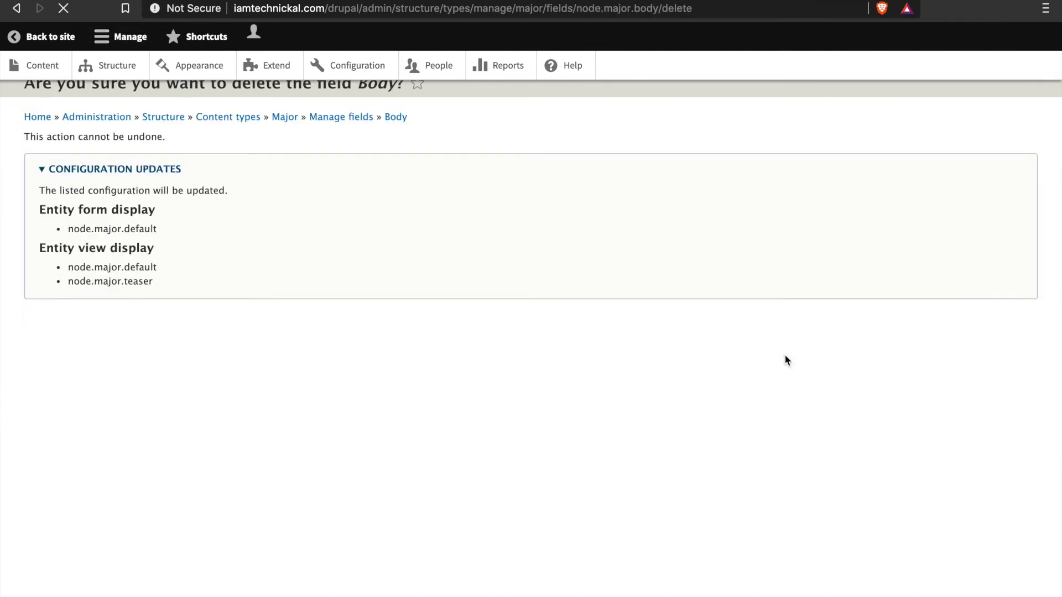
left_click(61, 349)
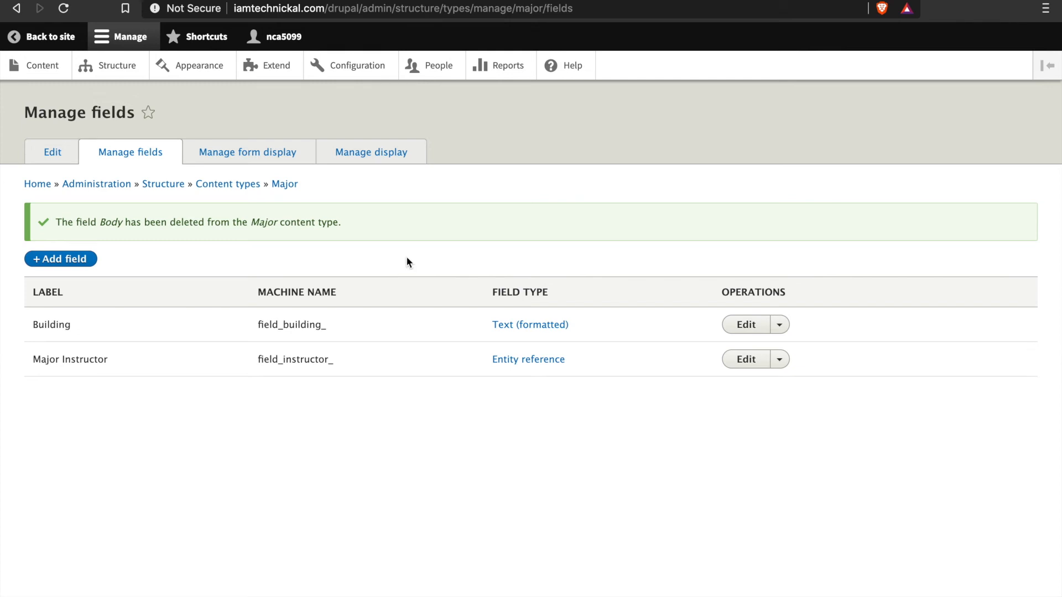
Start a new Major content item with IST as the major and IST Building as the building.
left_click(49, 69)
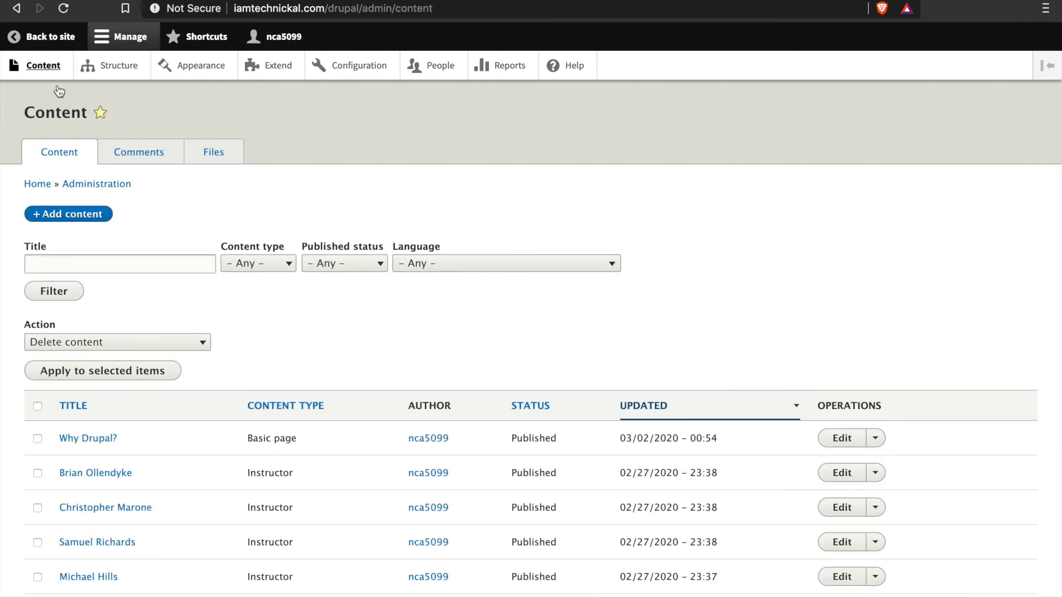
left_click(97, 215)
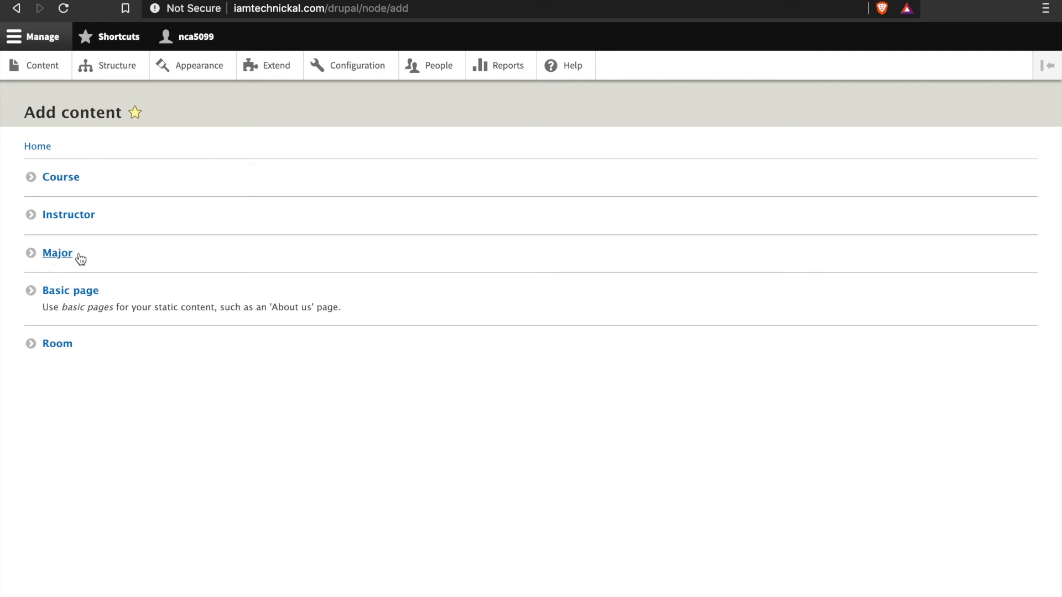
left_click(57, 253)
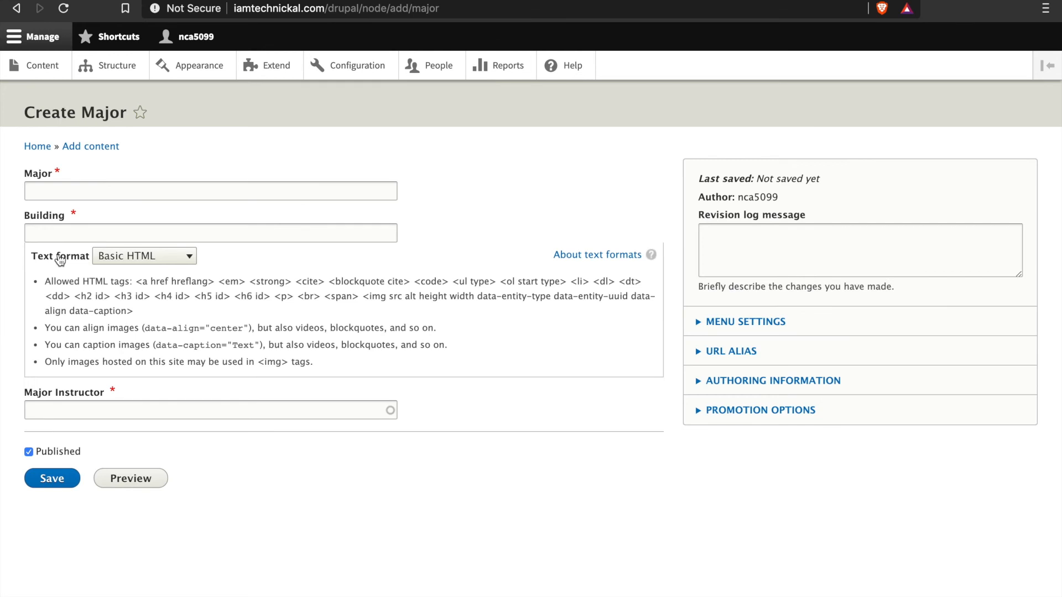
left_click(121, 189)
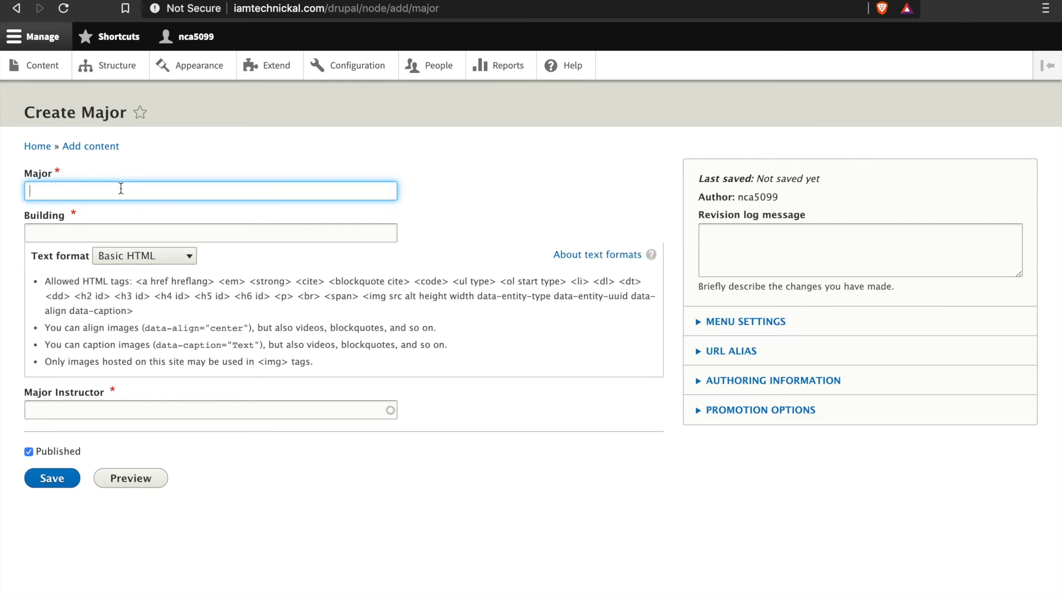
type("IST")
left_click(124, 230)
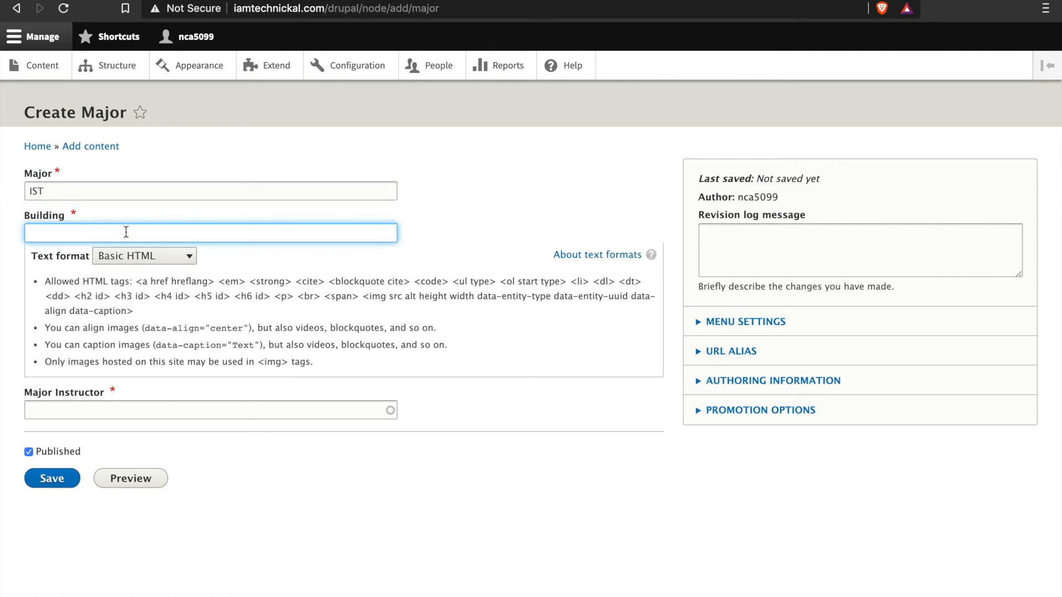
type("IST Building")
Assign an existing instructor by name as the Major Instructor and save the new IST major.
left_click(140, 407)
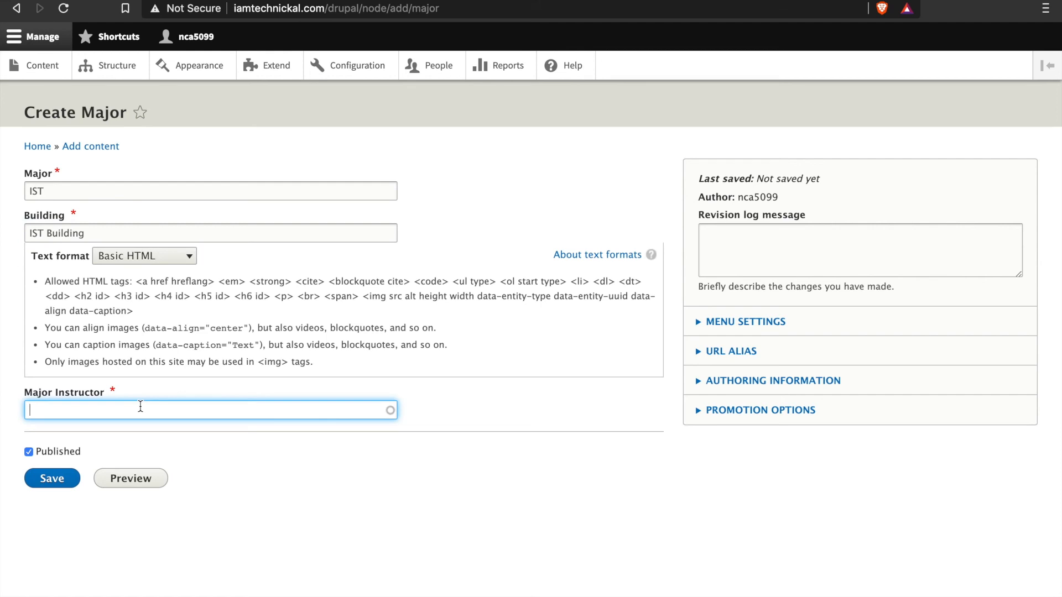
type("Brian")
left_click(117, 431)
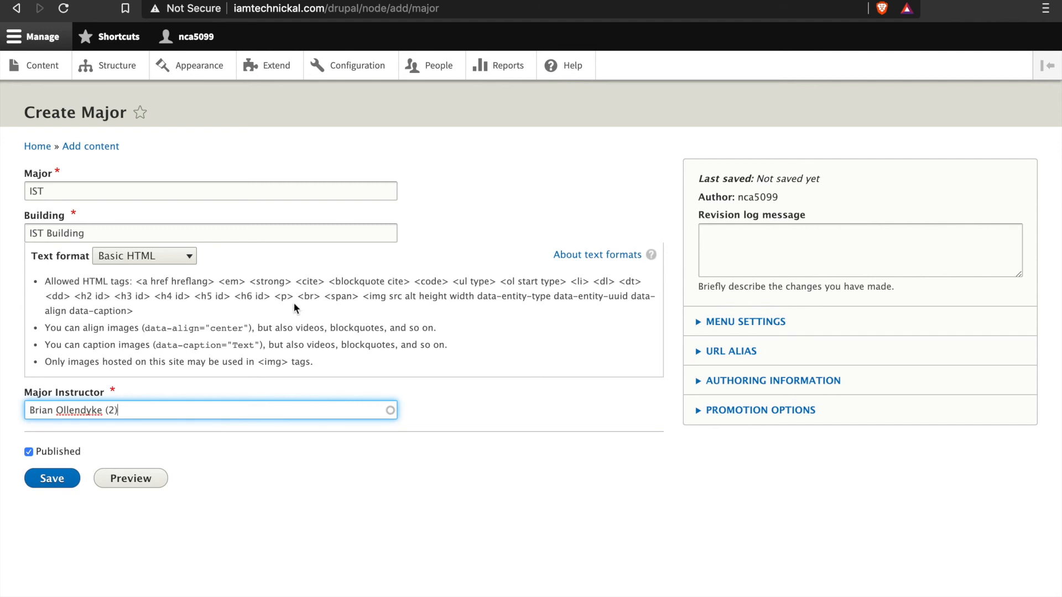
left_click(41, 489)
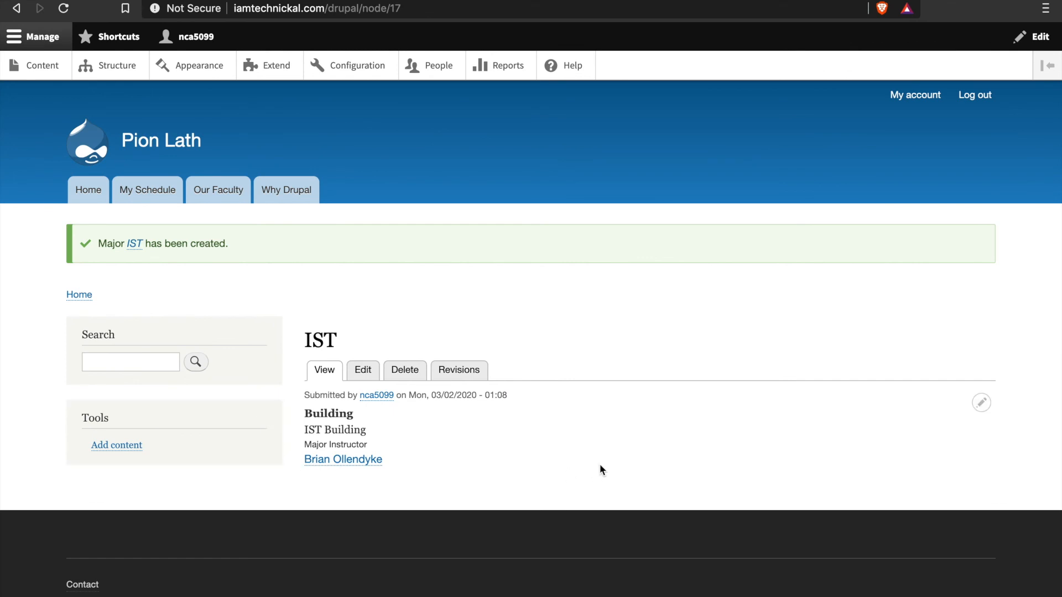
Follow the instructor link on the IST page and review the instructor's profile and courses taught.
left_click(368, 463)
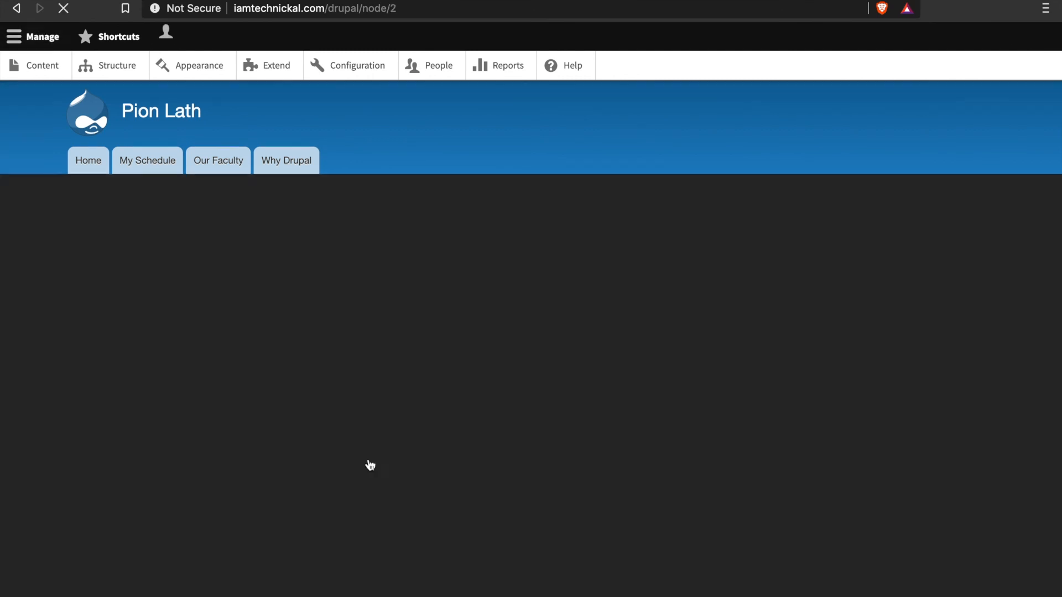
scroll(638, 415, "down", 1)
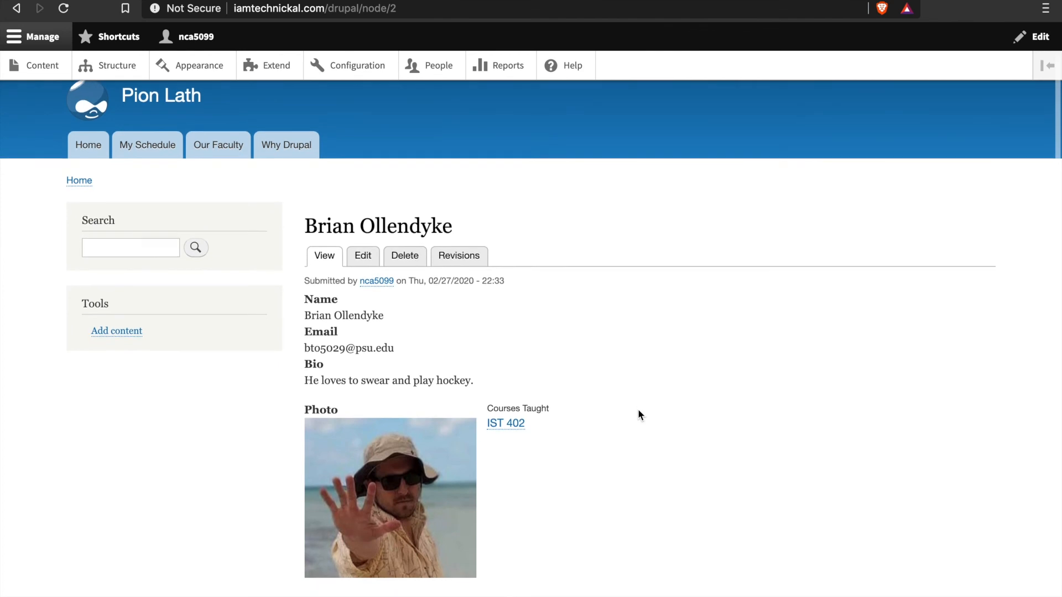
scroll(652, 390, "up", 1)
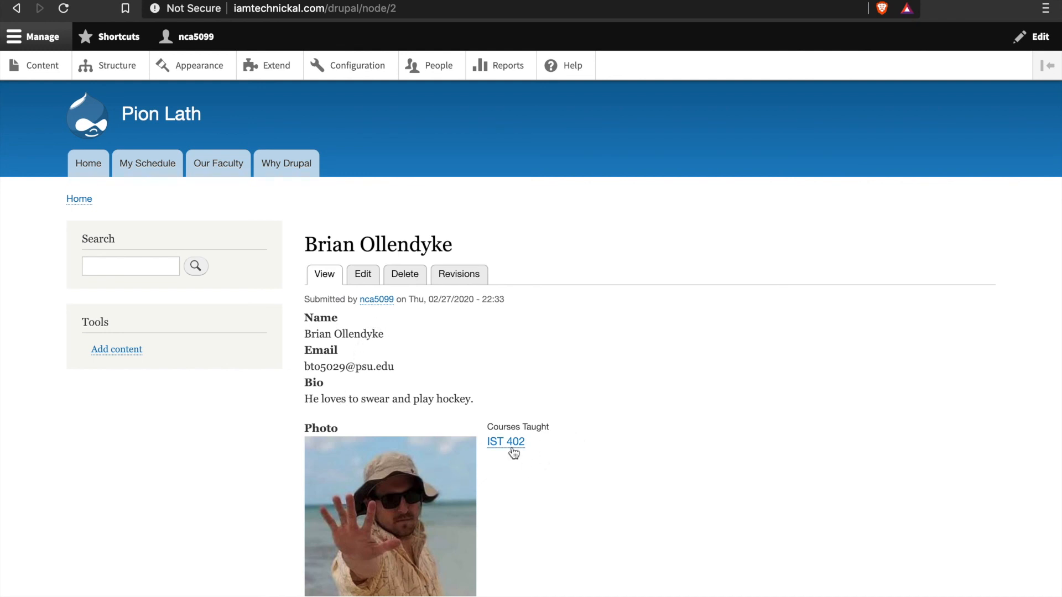
scroll(547, 451, "down", 3)
scroll(548, 451, "up", 5)
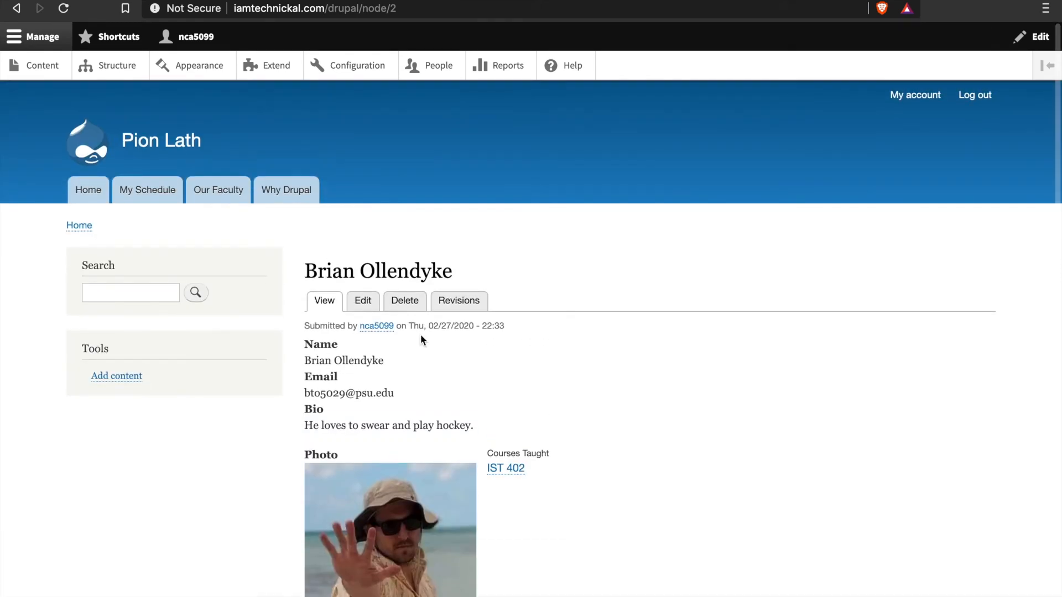